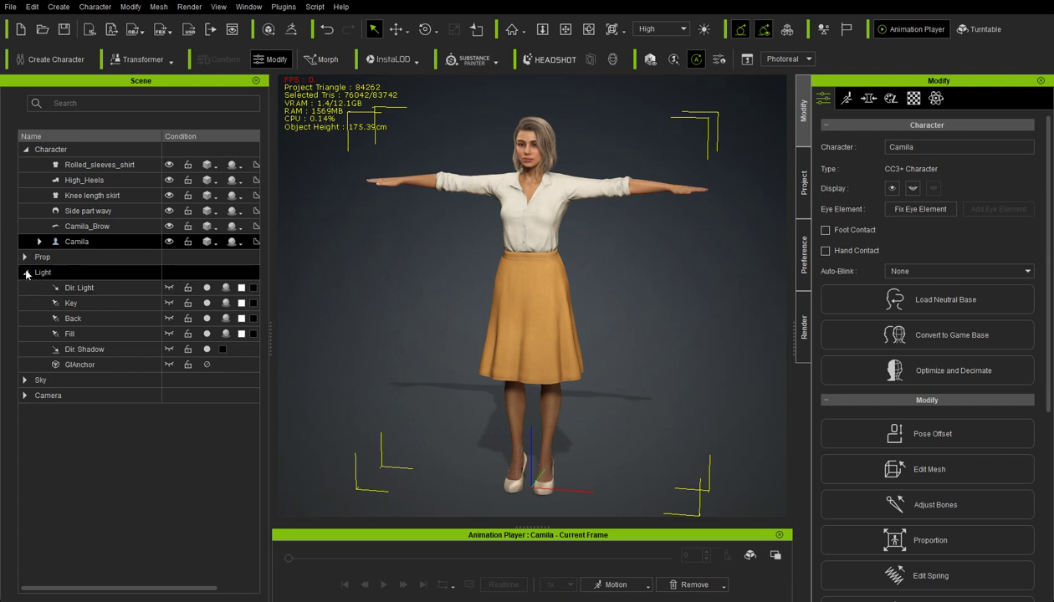
Delete the tear line, eye occlusion and teeth meshes from the character
left_click(25, 271)
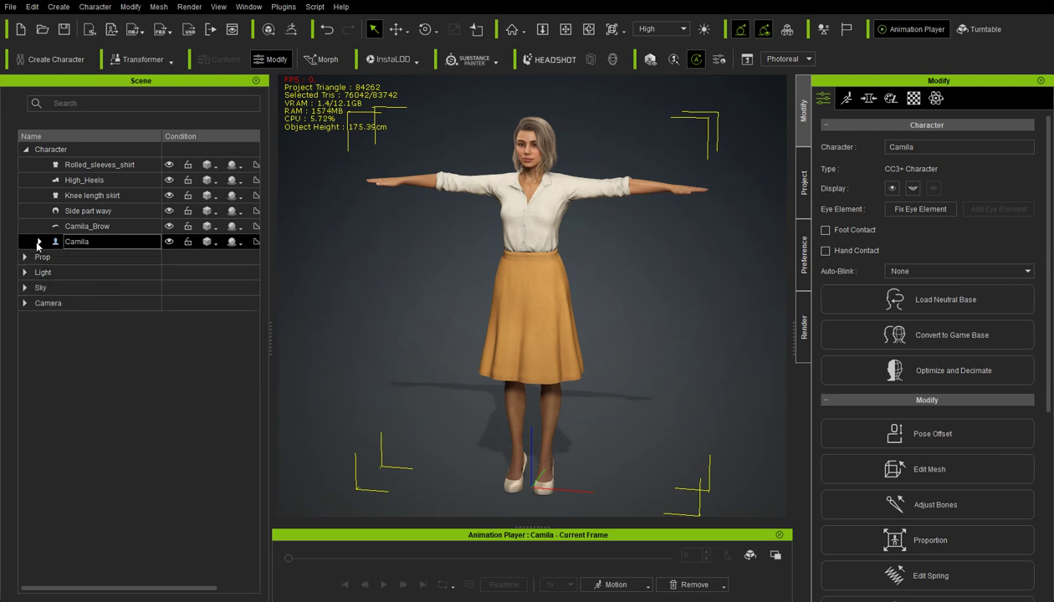
left_click(39, 242)
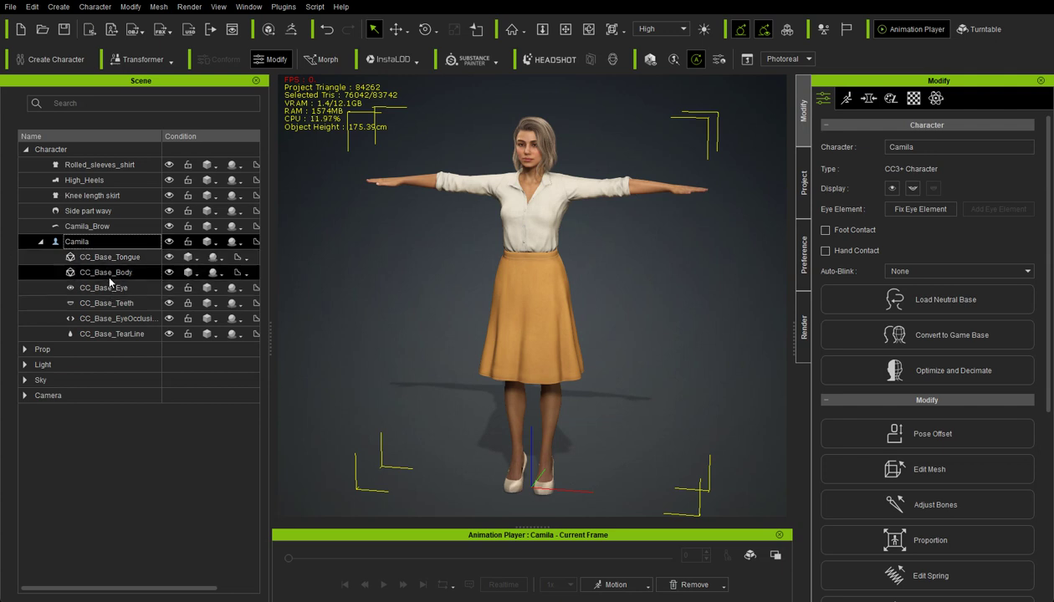
left_click(104, 331)
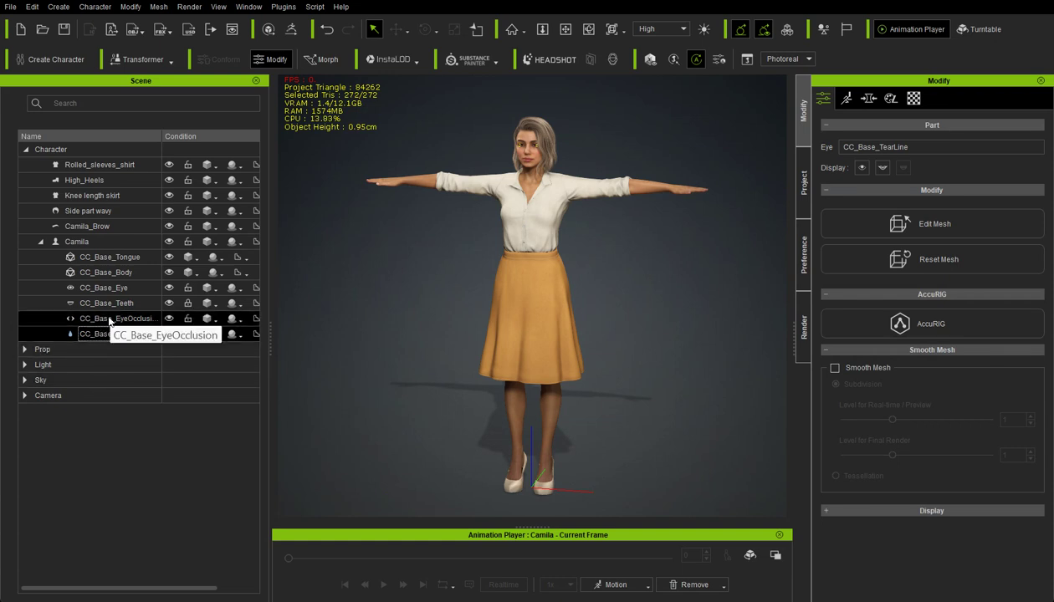
left_click(109, 319, "ctrl")
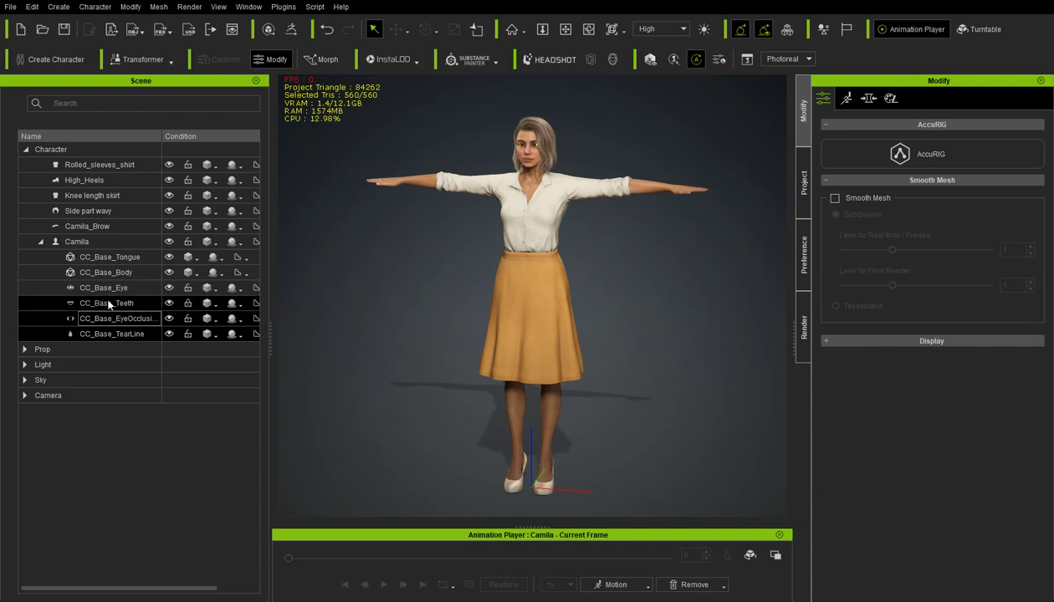
left_click(109, 303, "ctrl")
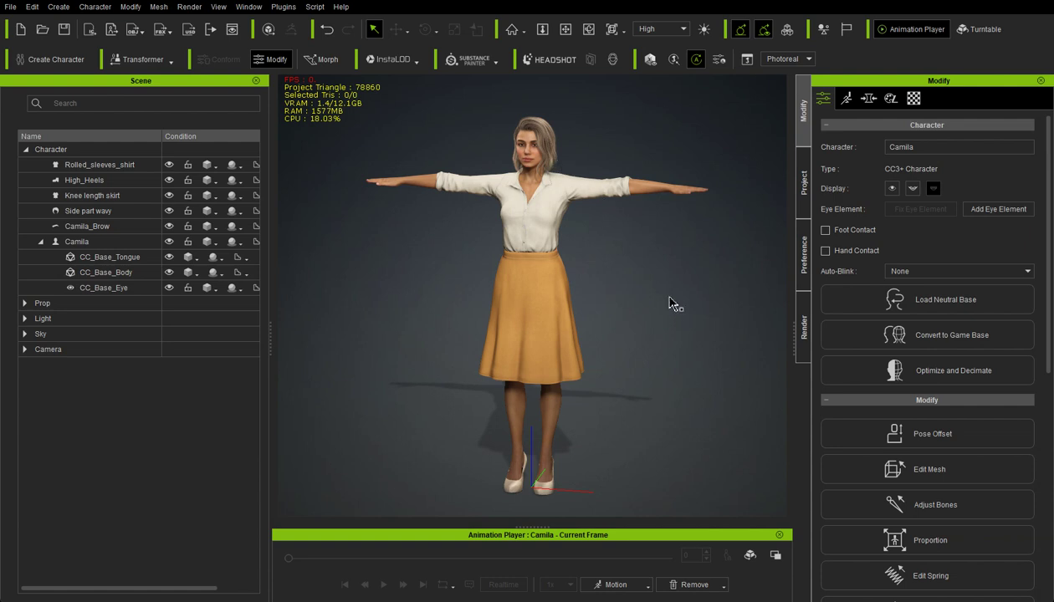
Open the Custom conversion of Optimize and Decimate and set its skeleton template to LOD 1 (54)
left_click(955, 374)
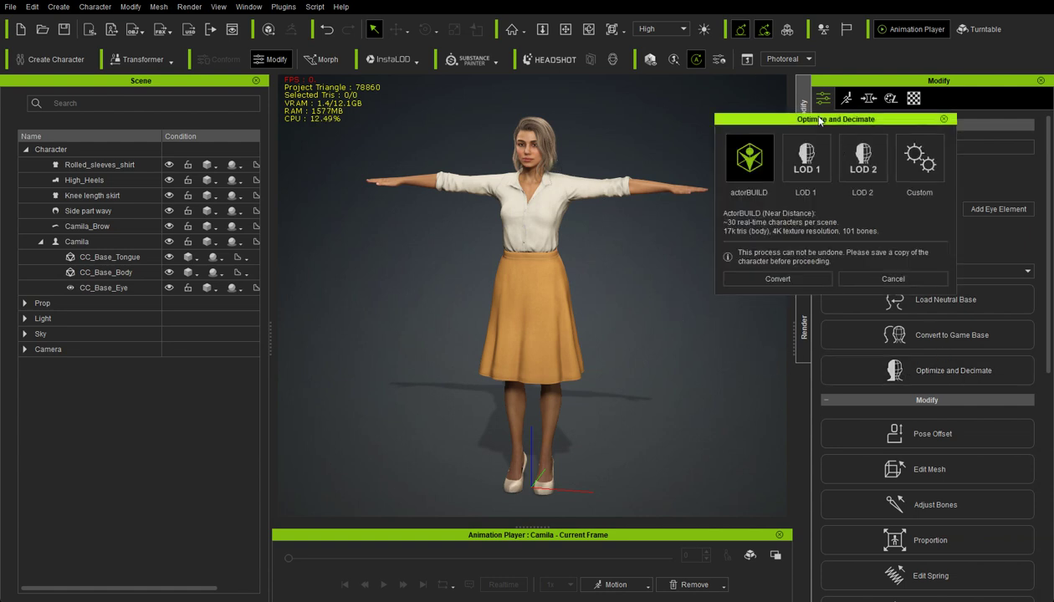
left_click(921, 167)
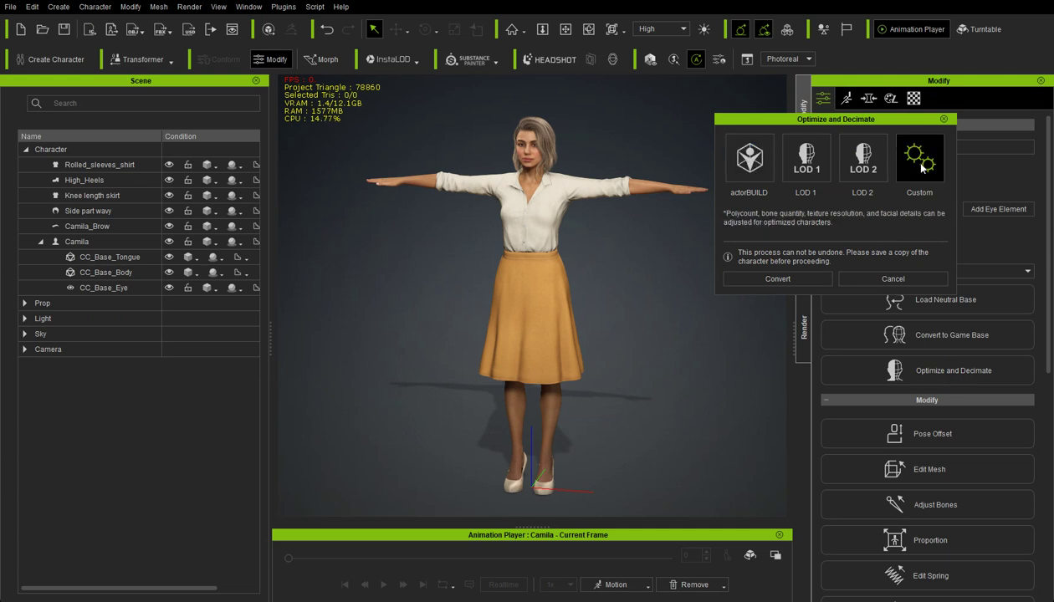
left_click(780, 278)
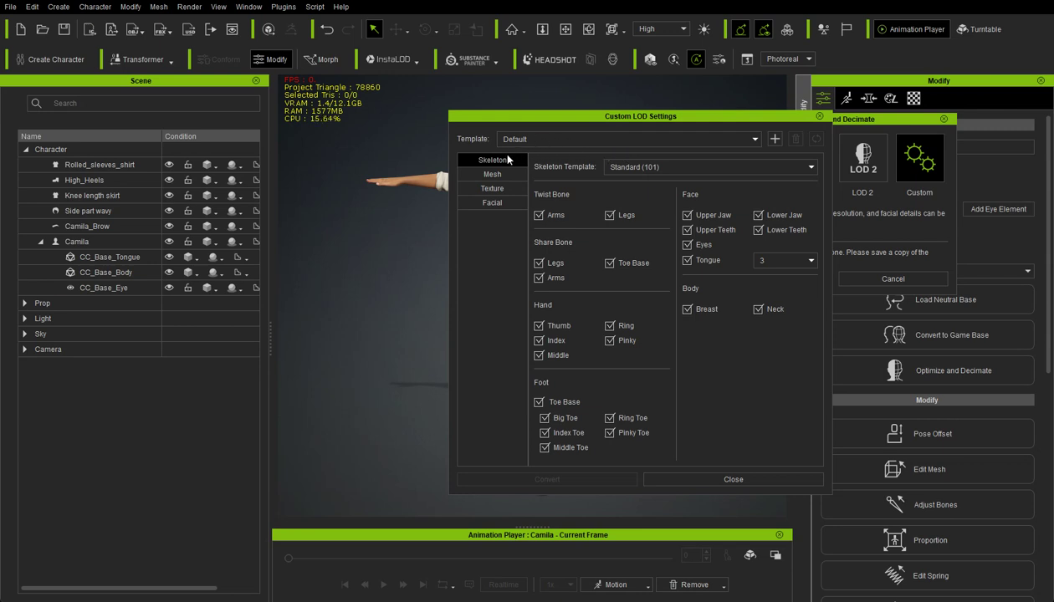
left_click(700, 170)
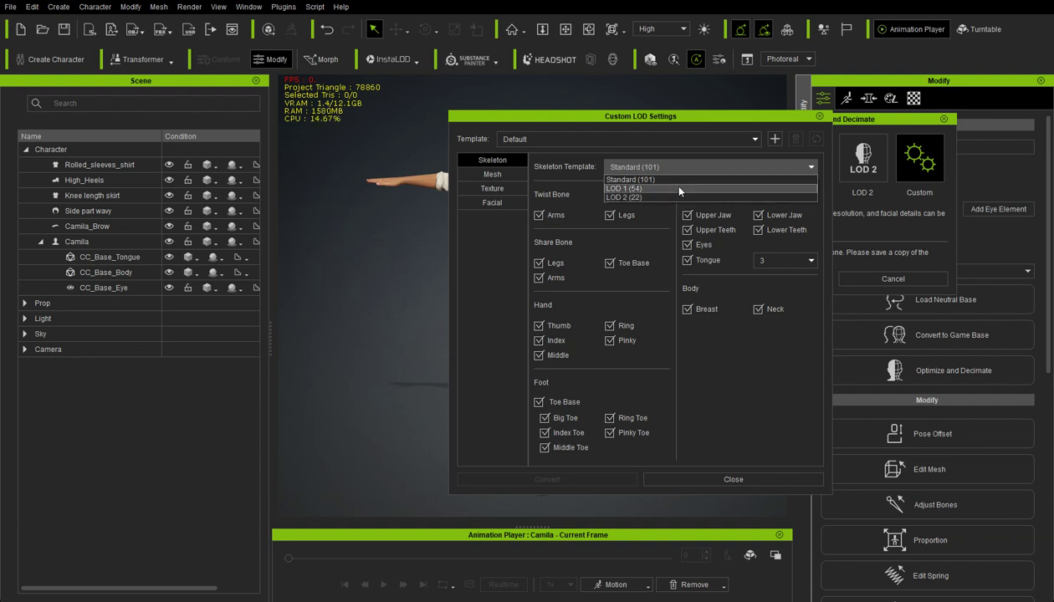
left_click(679, 189)
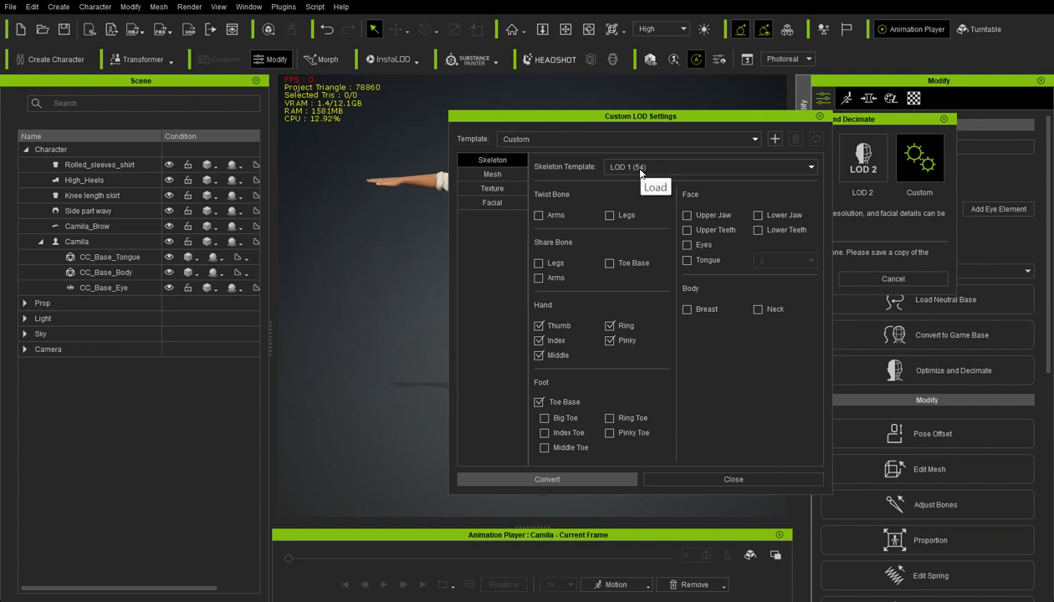
Enable polygon reduction for the mesh with Optimization, targeting 20 by percentage
left_click(507, 175)
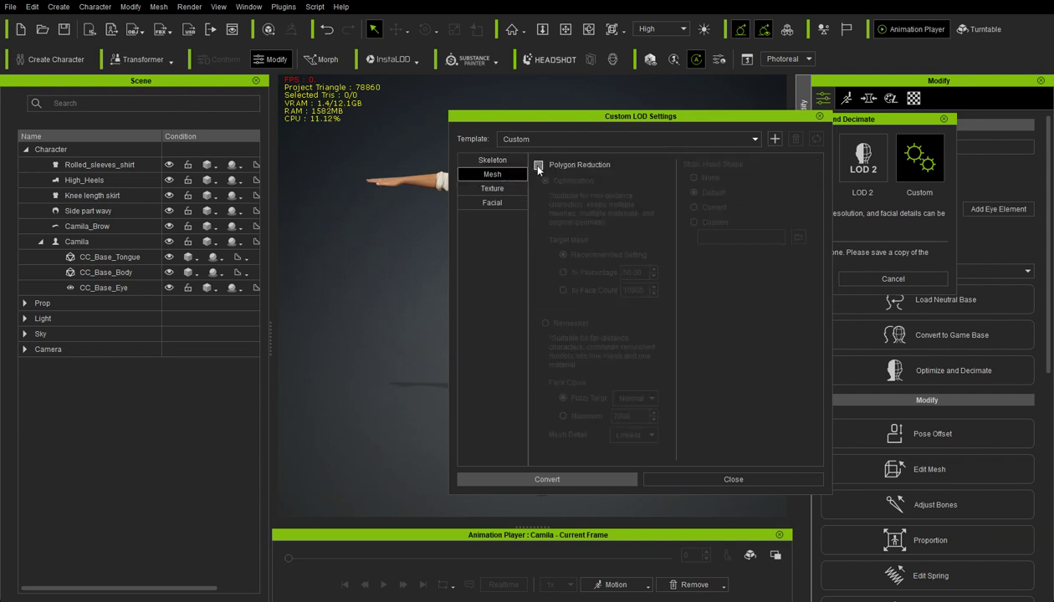
left_click(539, 165)
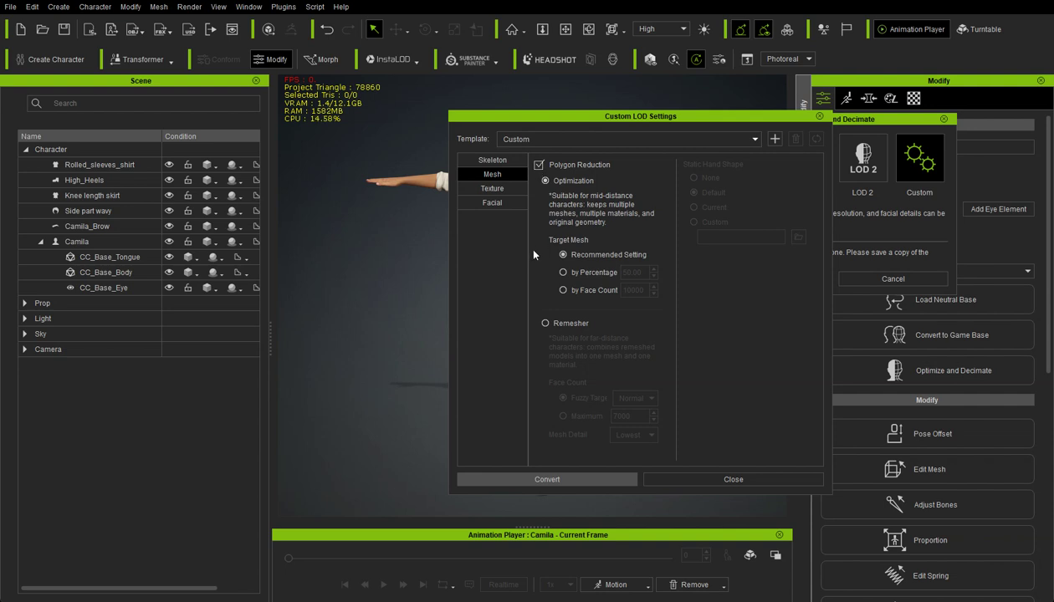
left_click(563, 274)
left_click_drag(641, 276, 617, 273)
type("20")
Exclude the AO, Specular, Blend, Metallic, Glow and Reflection material channels and store the settings as the Crowd_HQ template
left_click(491, 189)
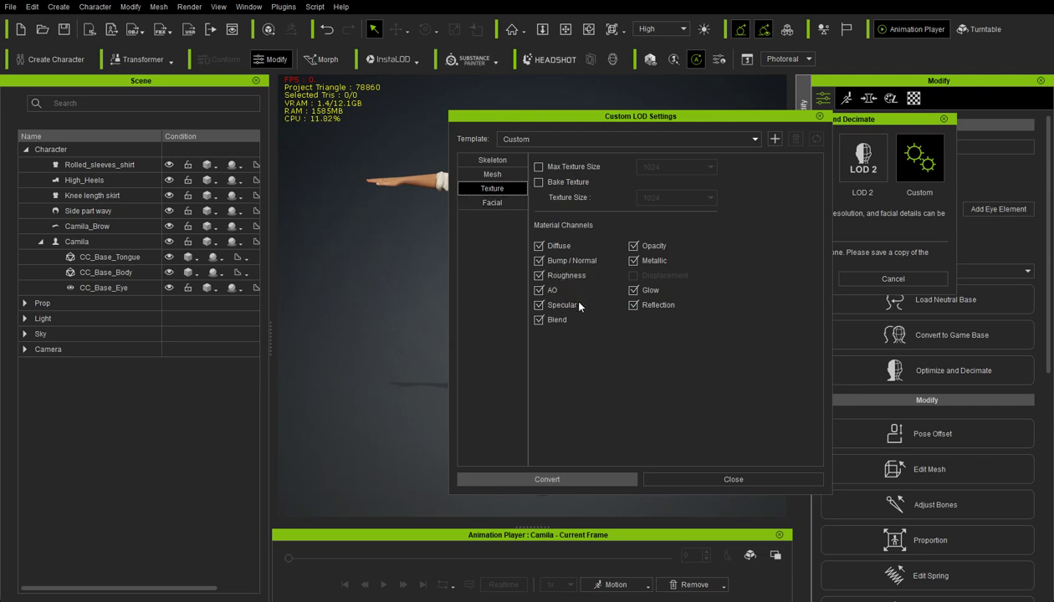
left_click(633, 306)
left_click(633, 291)
left_click(555, 322)
left_click(539, 304)
left_click(539, 290)
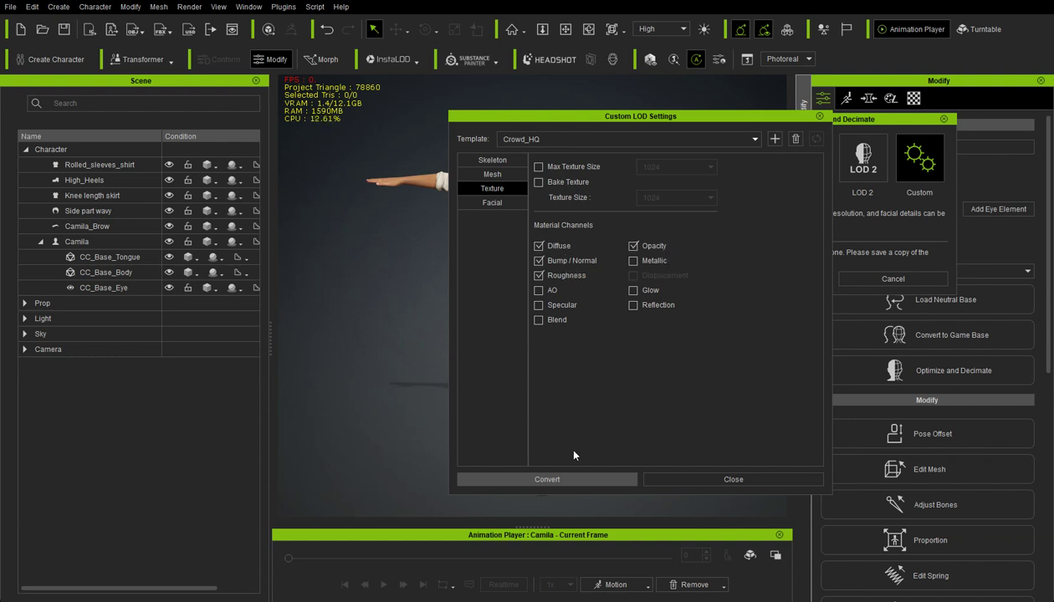
Review the facial options and convert the character with the Crowd_HQ settings
left_click(500, 203)
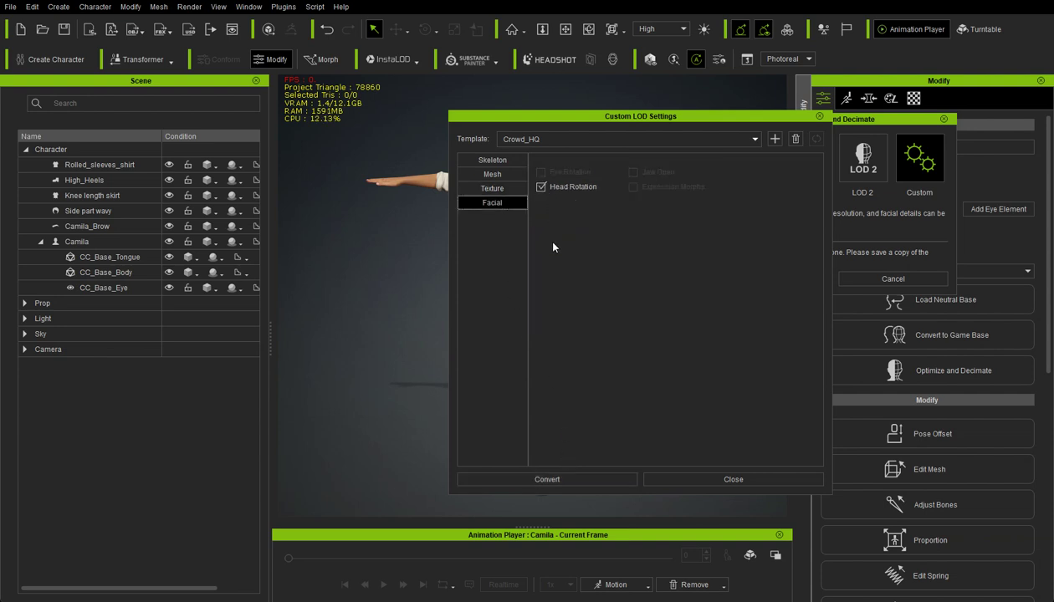
left_click(569, 481)
left_click(544, 479)
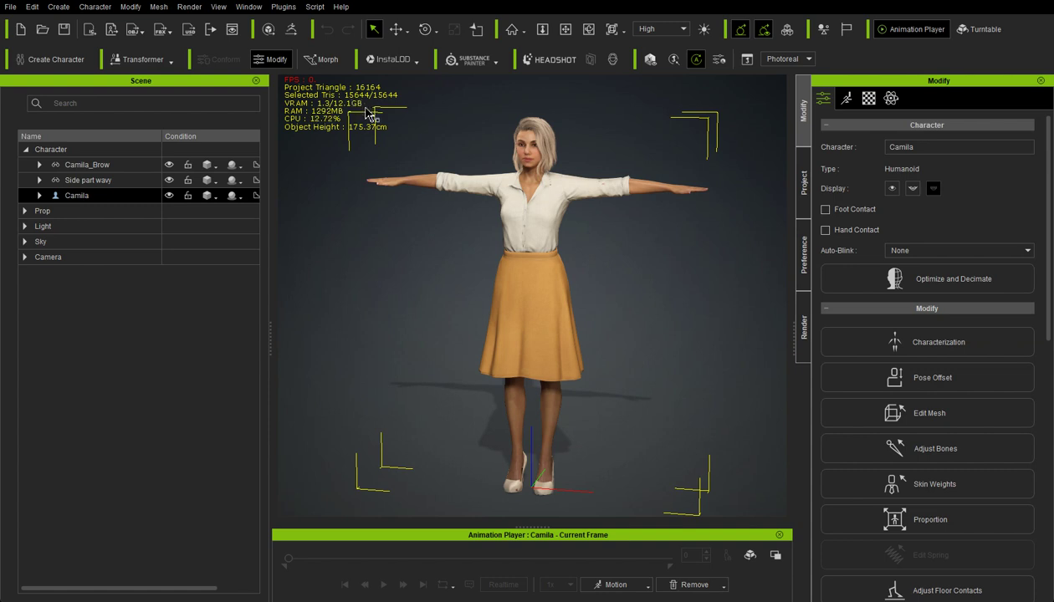
Display the character's Rolled_sleeves_shirt mesh as Wireframe
left_click(38, 196)
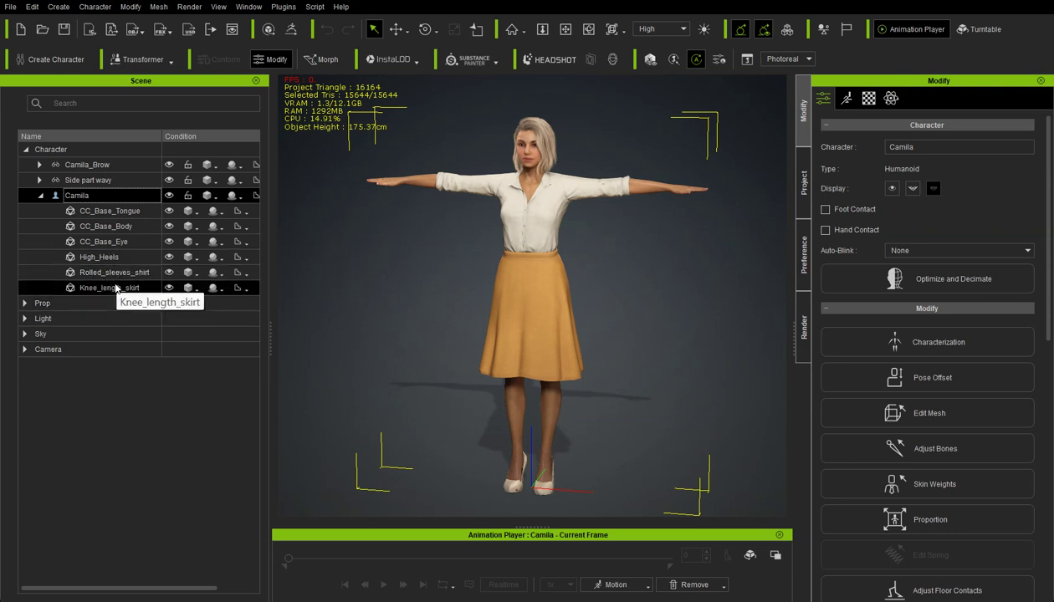
left_click(191, 272)
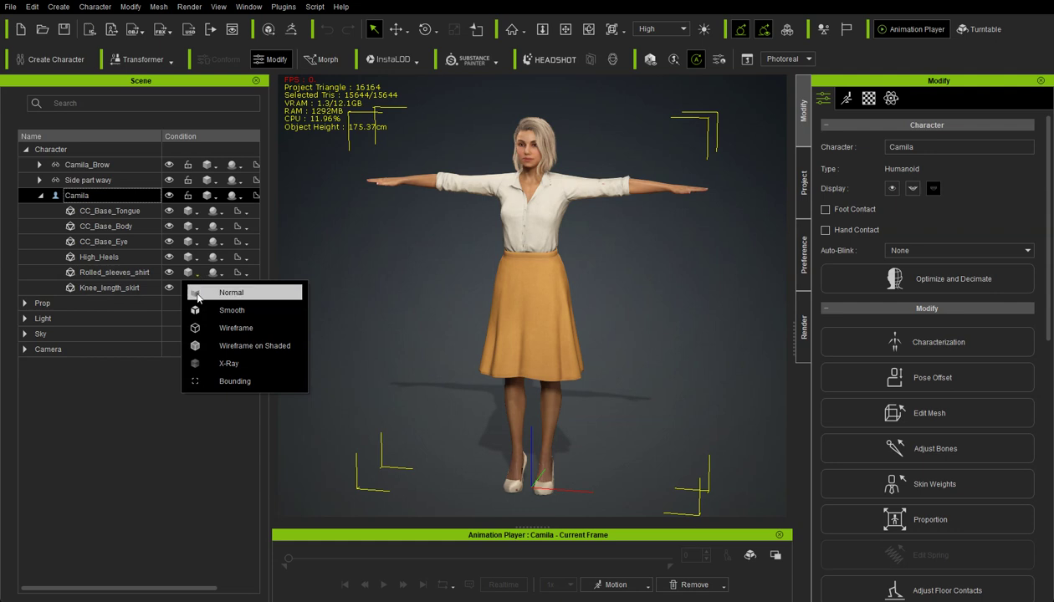
left_click(209, 328)
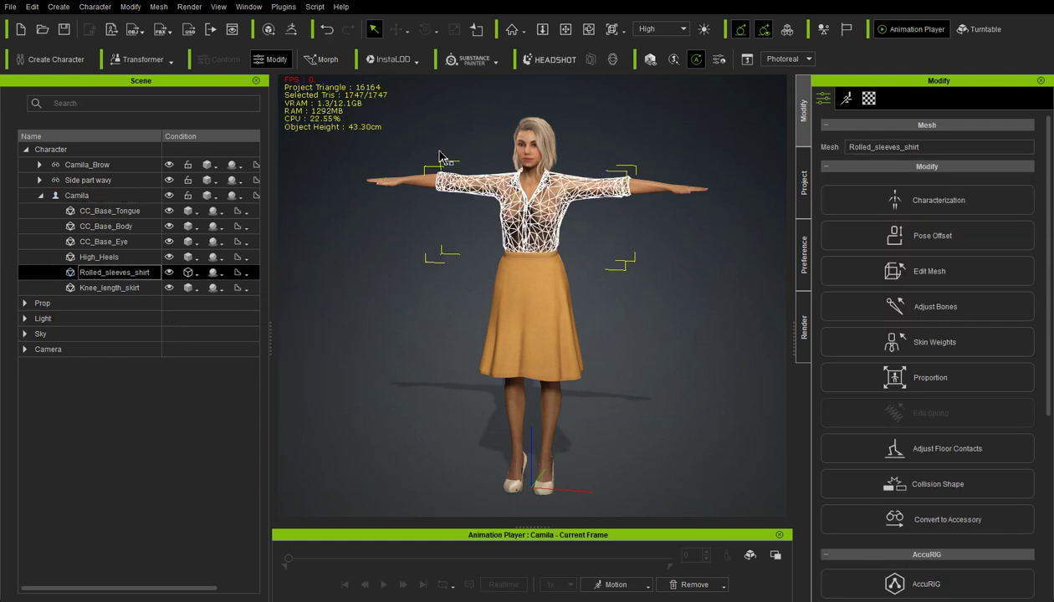
Edit the CC_Base_Body mesh in Face mode and select the upper-arm faces hidden beneath one shirt sleeve
left_click(123, 226, "ctrl")
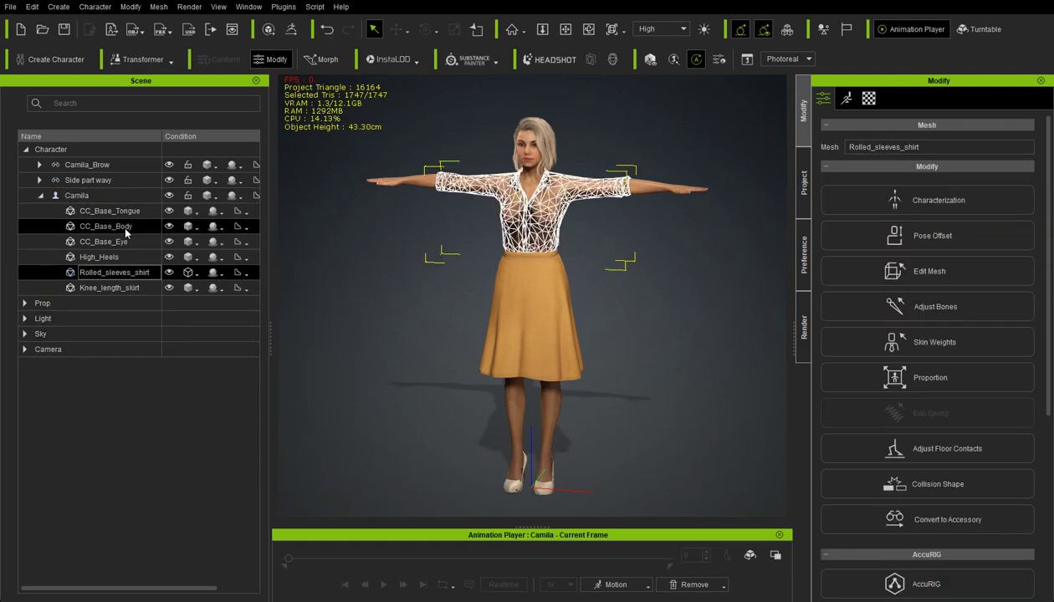
left_click(124, 227)
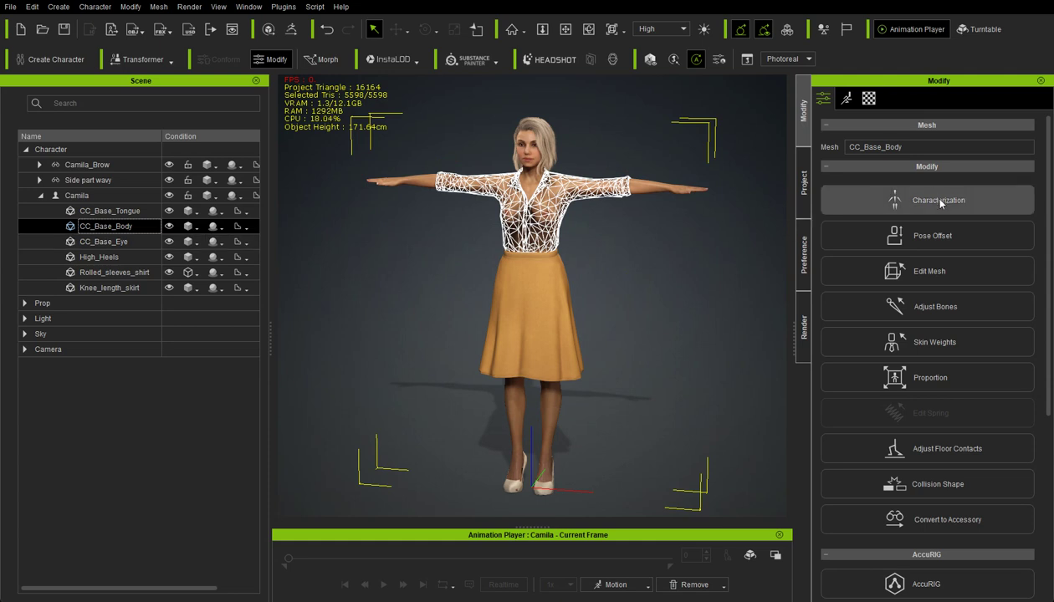
left_click(914, 268)
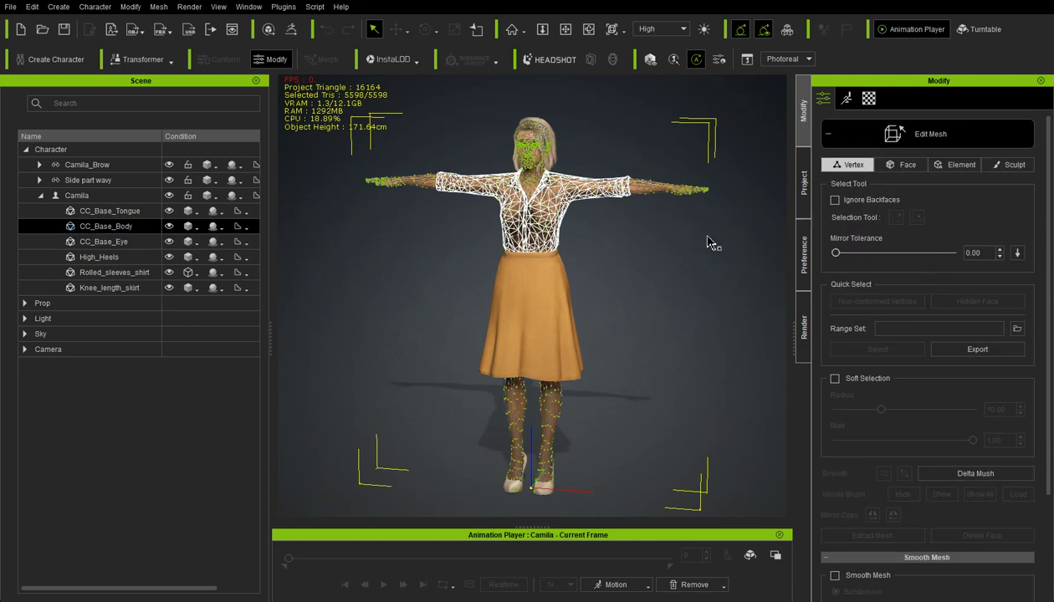
left_click(907, 166)
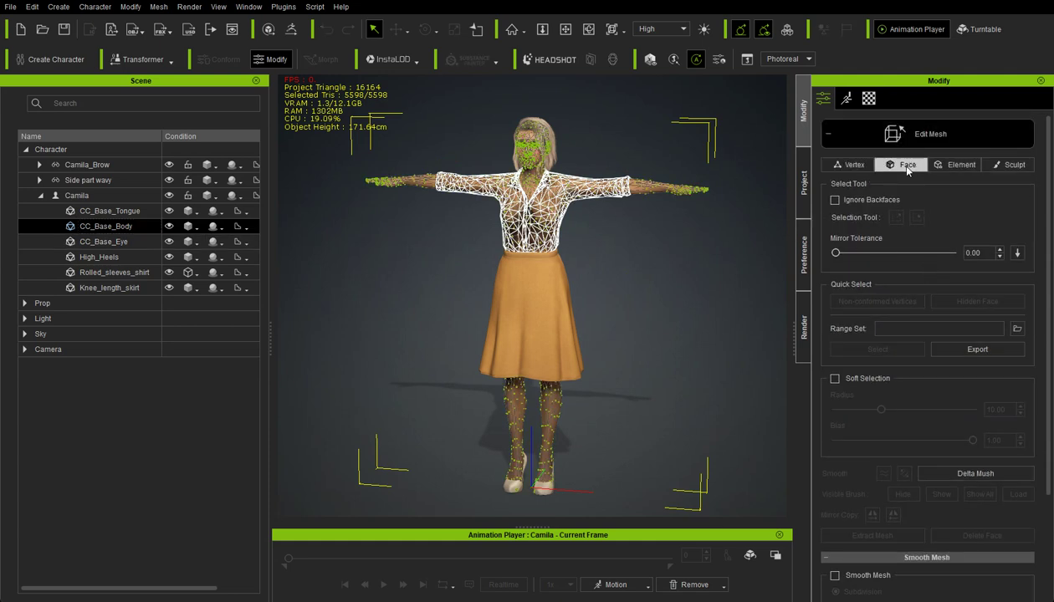
scroll(480, 200, "up", 3)
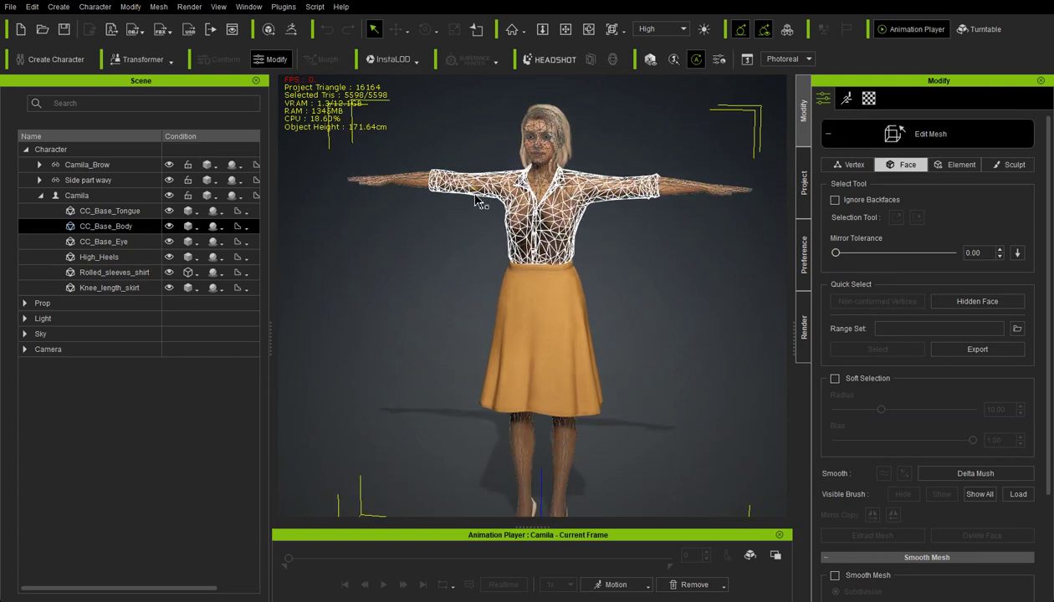
scroll(481, 201, "up", 4)
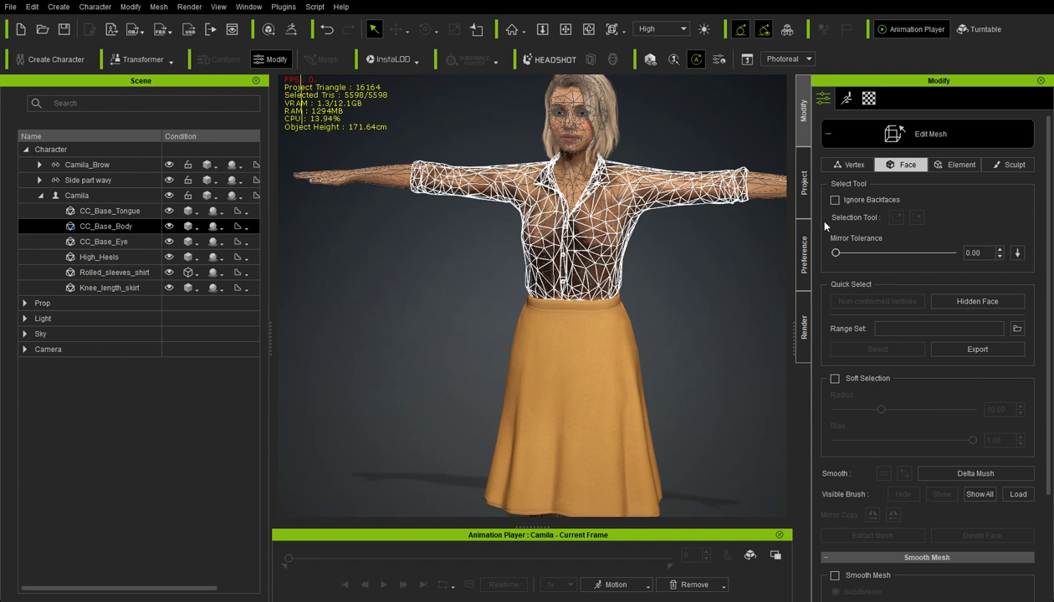
left_click_drag(465, 152, 523, 231)
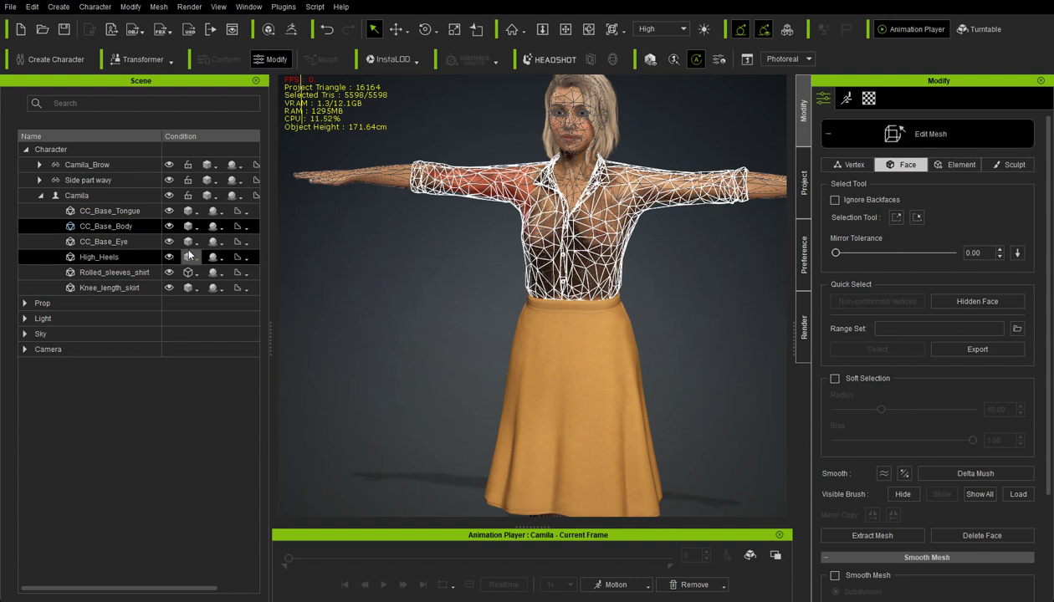
Return Rolled_sleeves_shirt to Normal display and examine the shirt and head up close
left_click(194, 275)
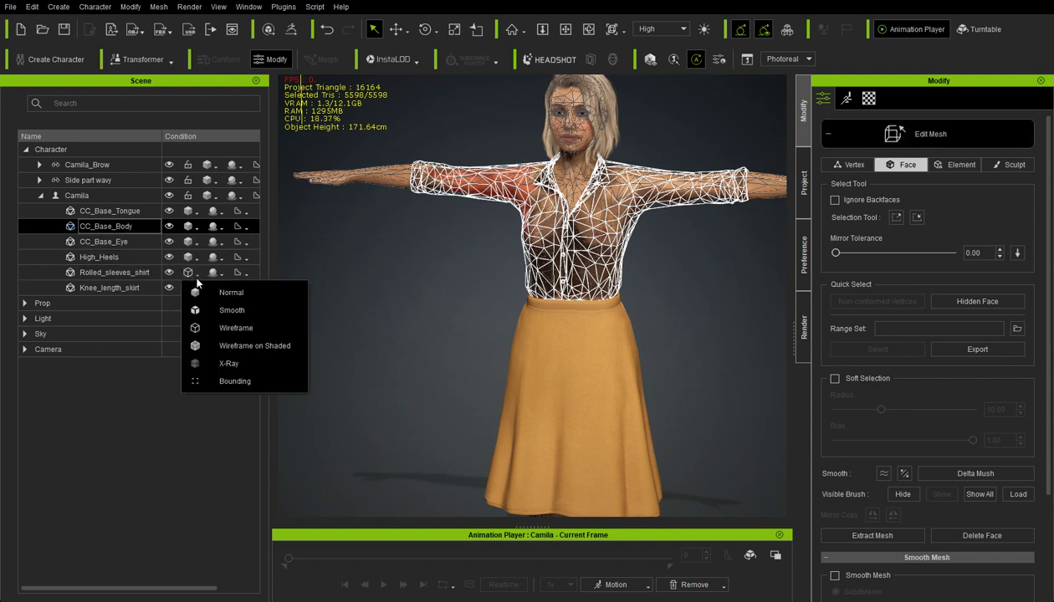
left_click(204, 297)
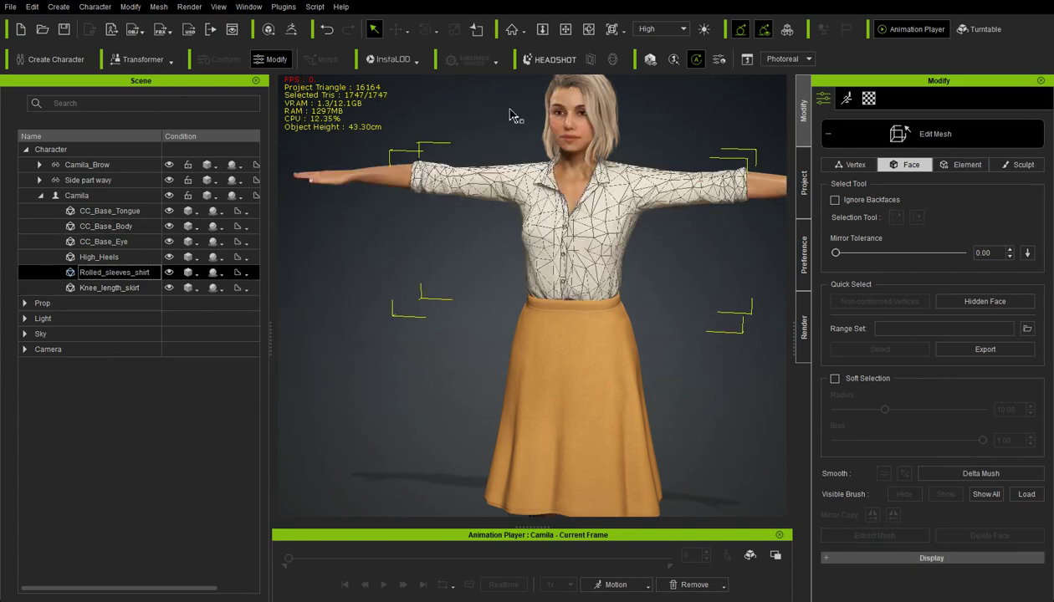
scroll(512, 117, "up", 3)
scroll(513, 119, "up", 2)
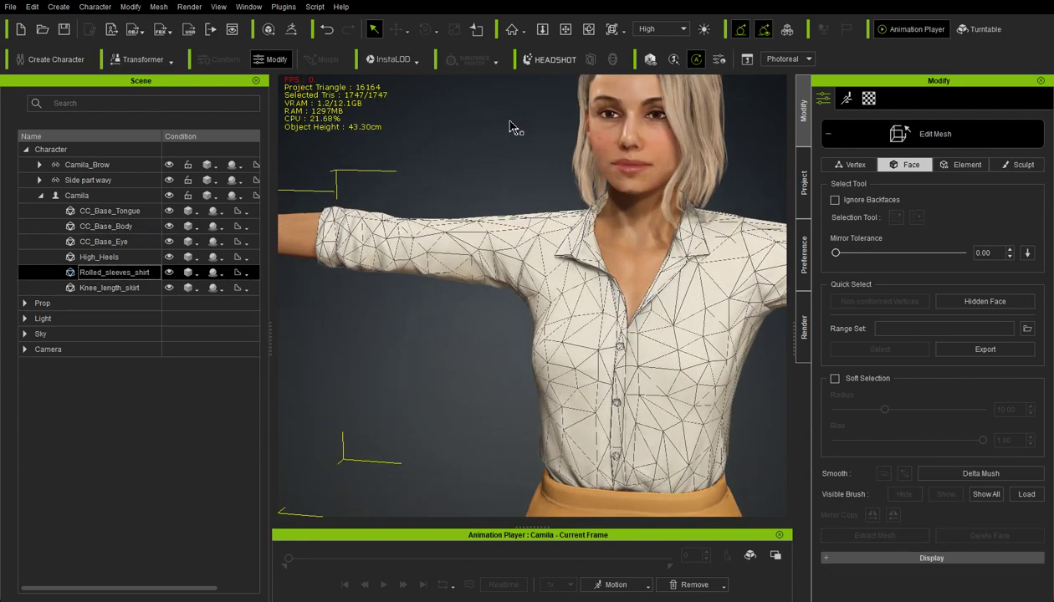
scroll(577, 191, "up", 1)
right_click_drag(577, 191, 594, 229)
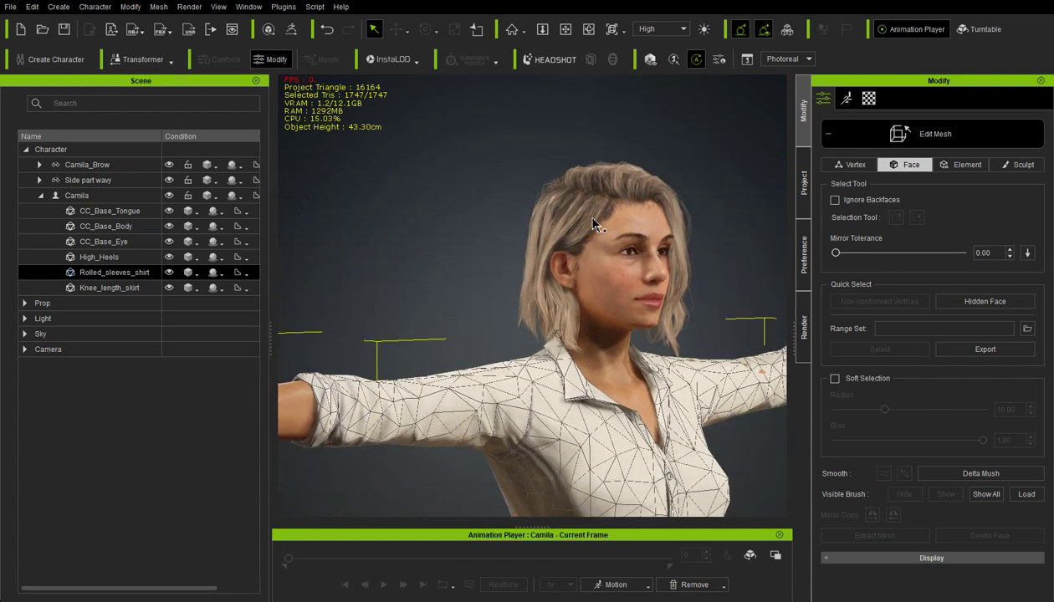
scroll(595, 222, "up", 2)
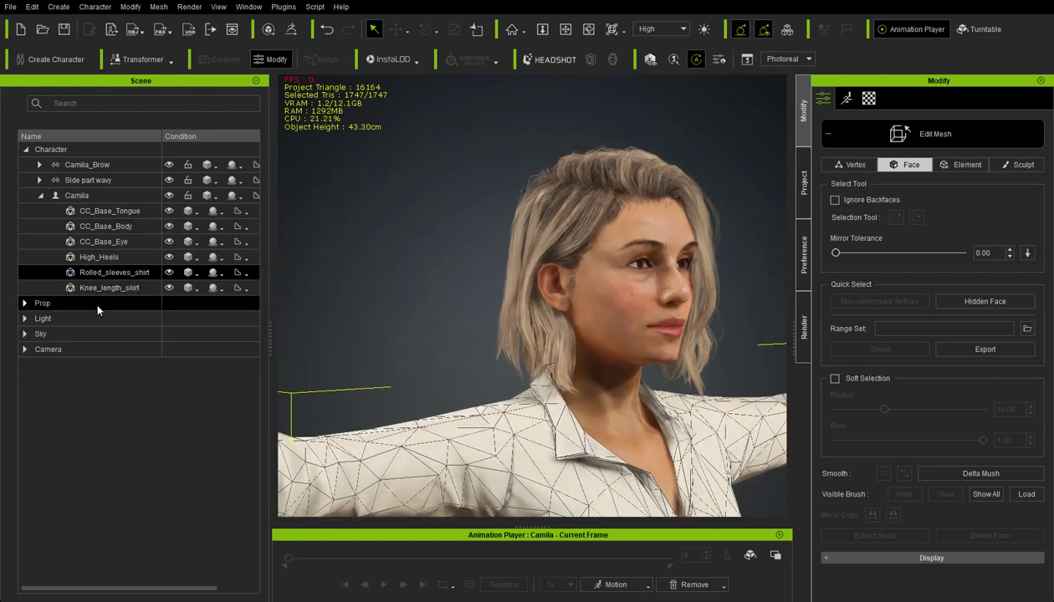
Delete the stray hair strand element in front of the ear from the Side part wavy mesh in Element mode, then leave mesh editing
left_click(121, 180)
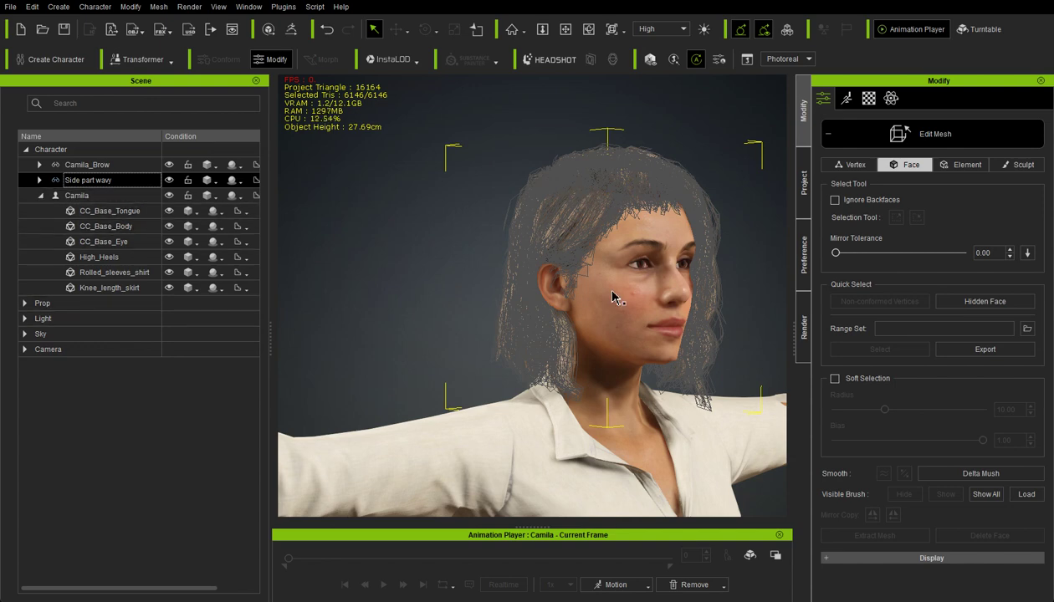
scroll(587, 268, "up", 3)
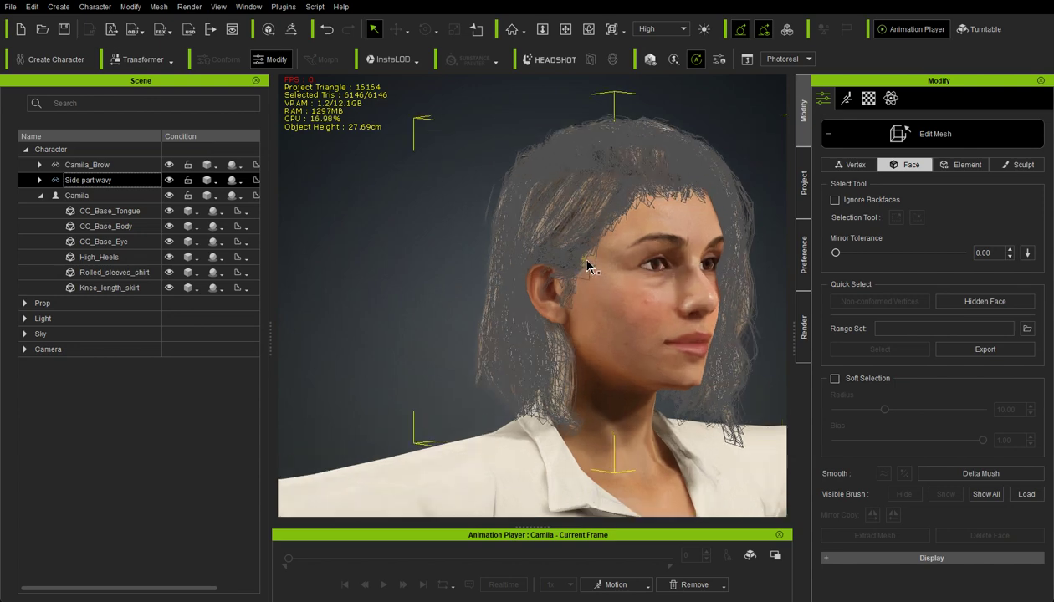
scroll(586, 284, "up", 3)
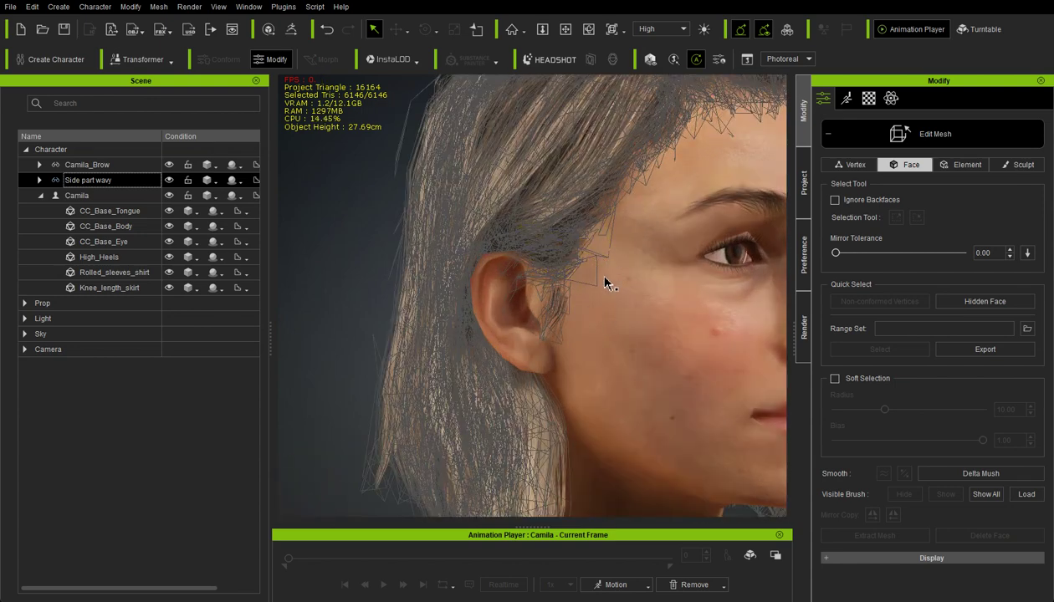
left_click(958, 167)
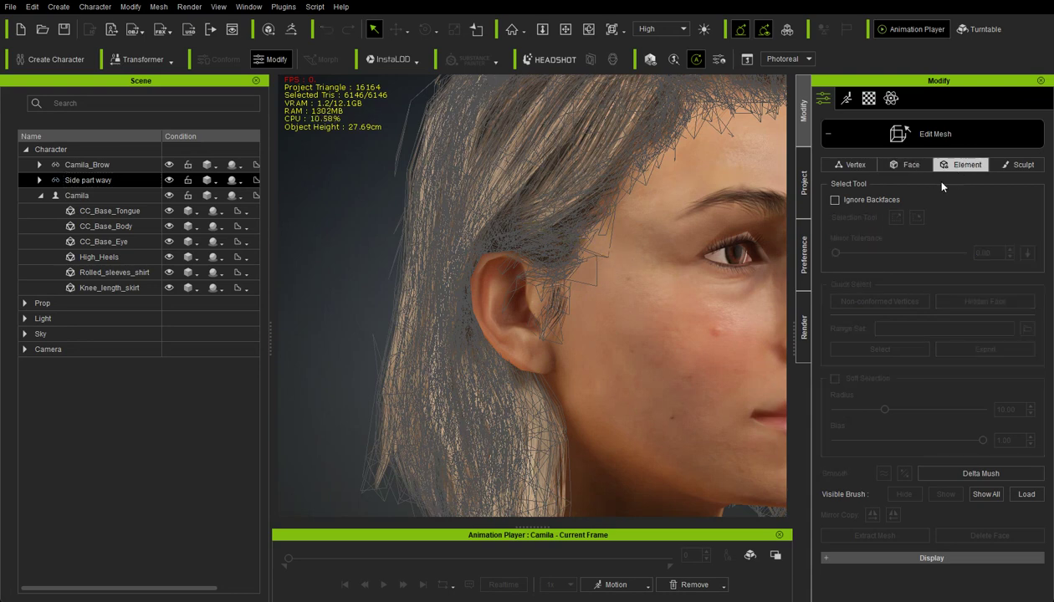
left_click(588, 279)
scroll(453, 216, "down", 4)
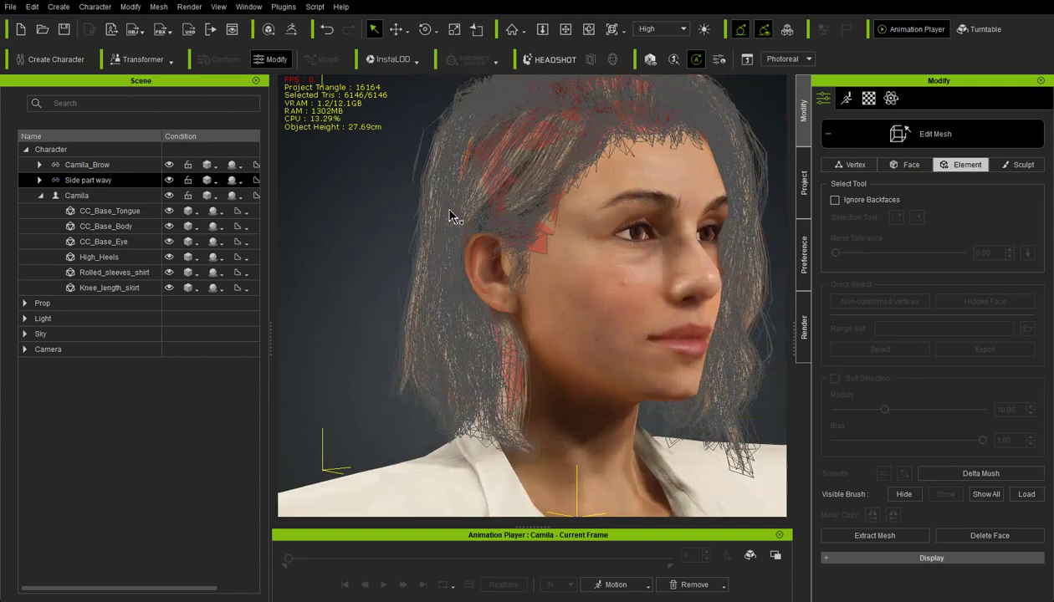
scroll(577, 138, "up", 3)
scroll(577, 135, "down", 2)
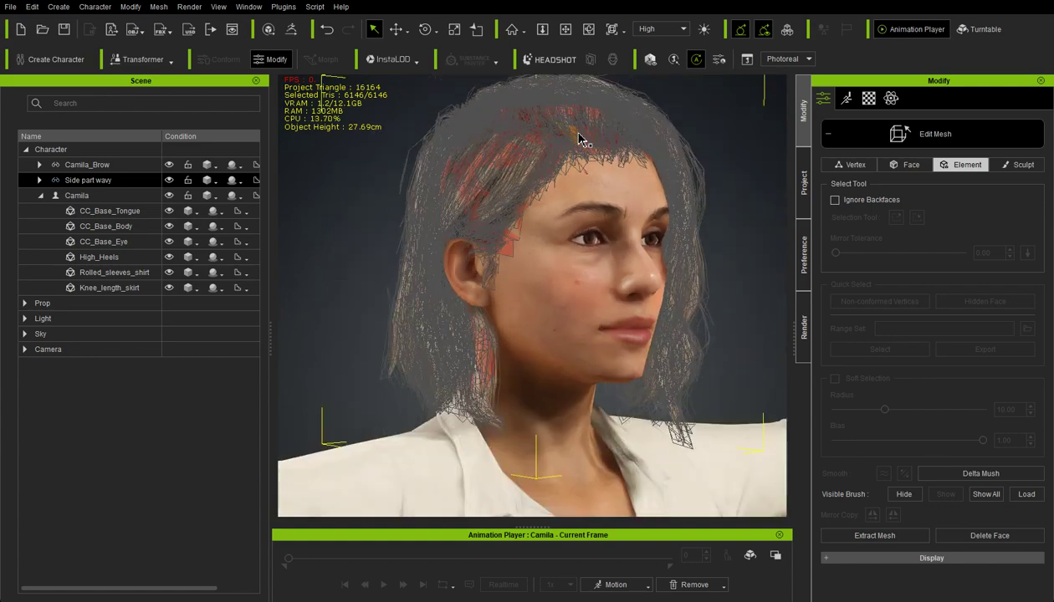
left_click(954, 532)
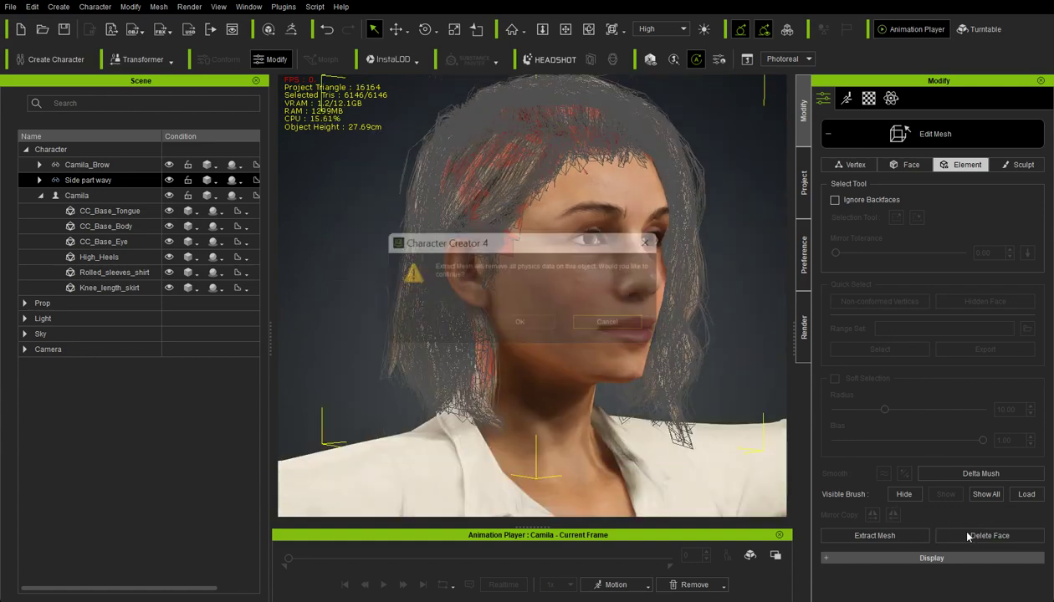
left_click(525, 327)
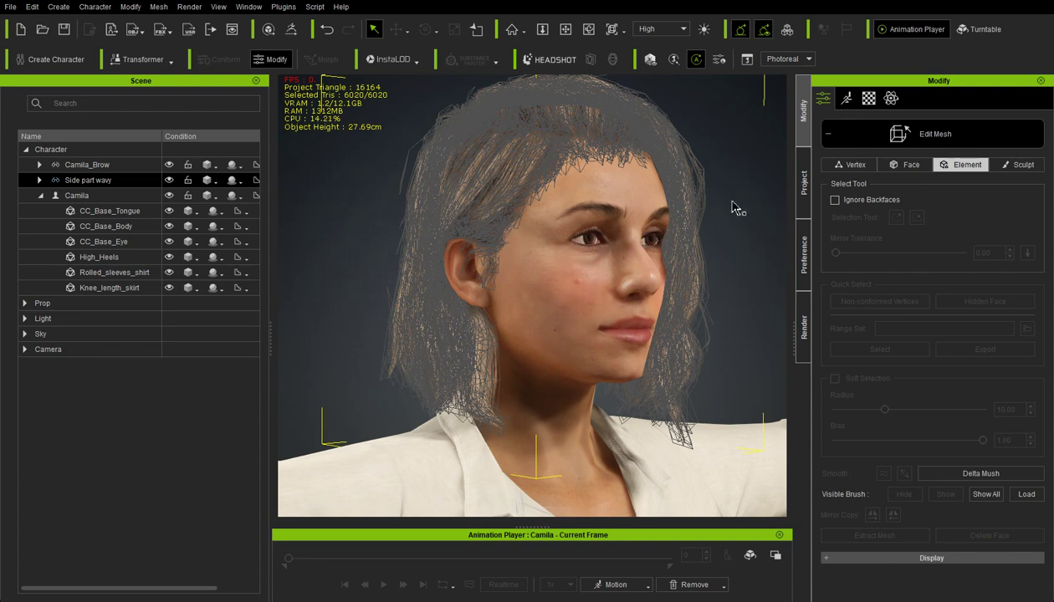
left_click(936, 135)
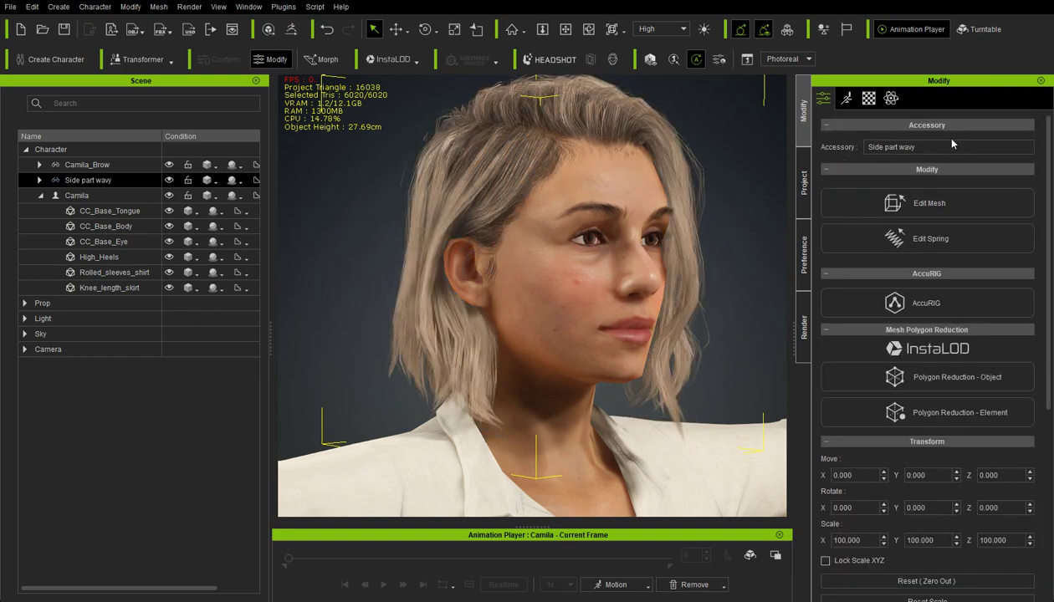
Select the whole character and examine the cleaned-up hair, face and clothing from a distance and up close
scroll(565, 272, "down", 8)
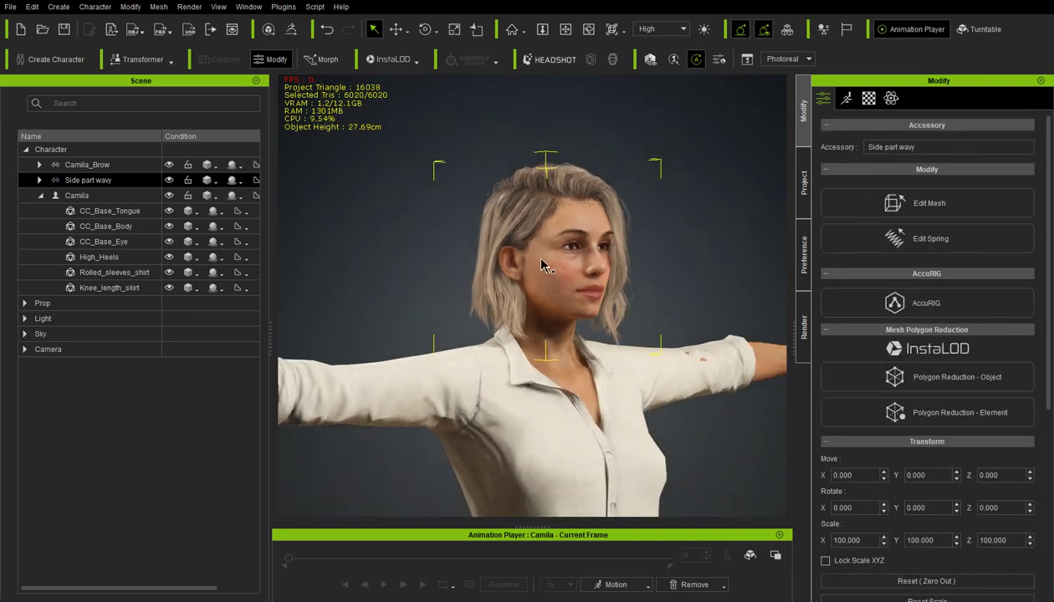
scroll(539, 276, "down", 8)
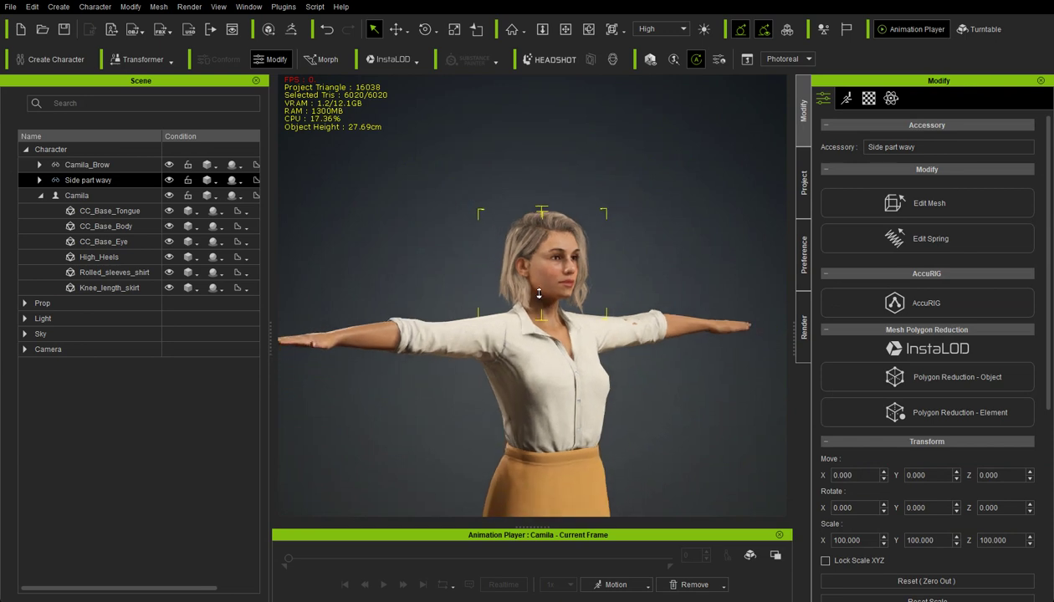
right_click_drag(591, 370, 323, 399)
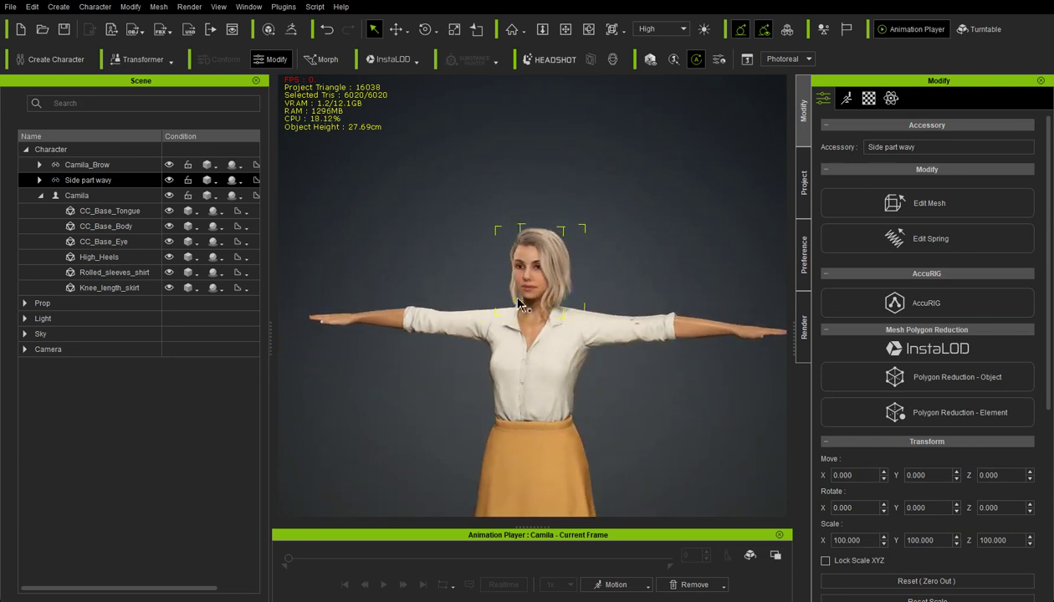
scroll(493, 290, "up", 2)
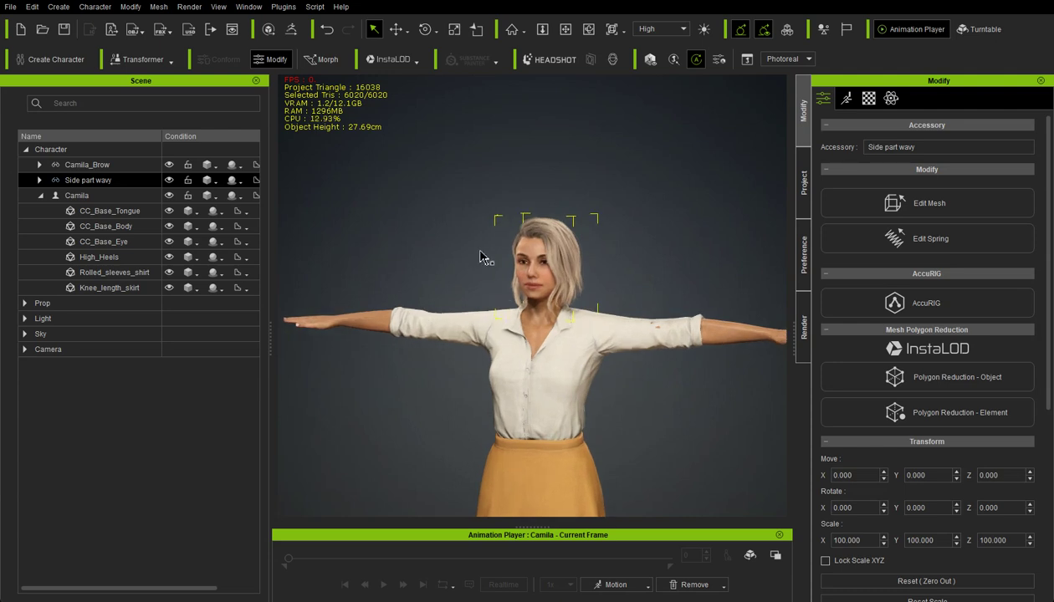
left_click(489, 360)
left_click(525, 350)
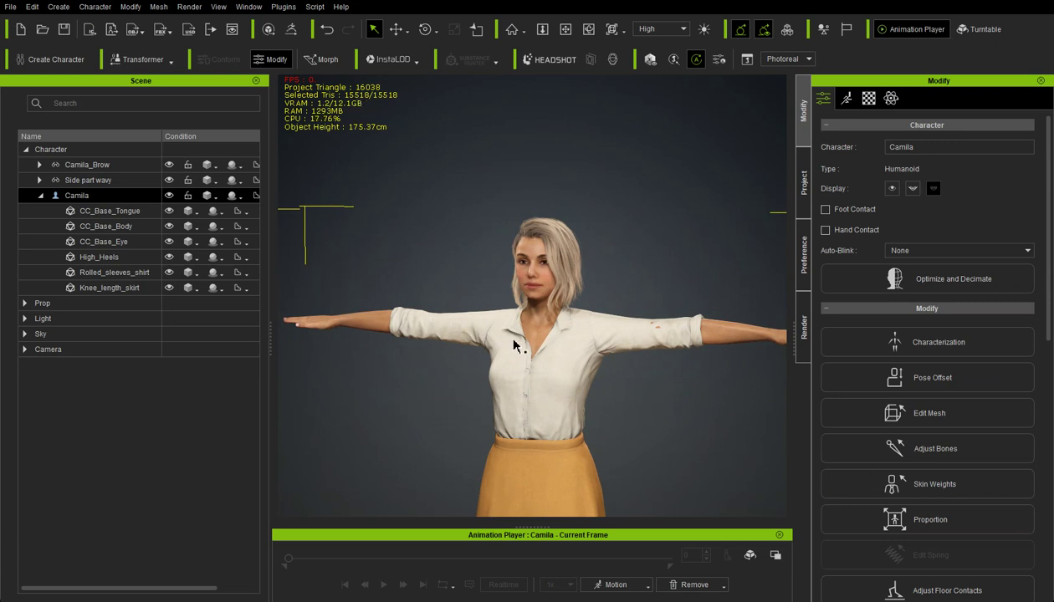
scroll(525, 293, "up", 3)
scroll(525, 293, "up", 8)
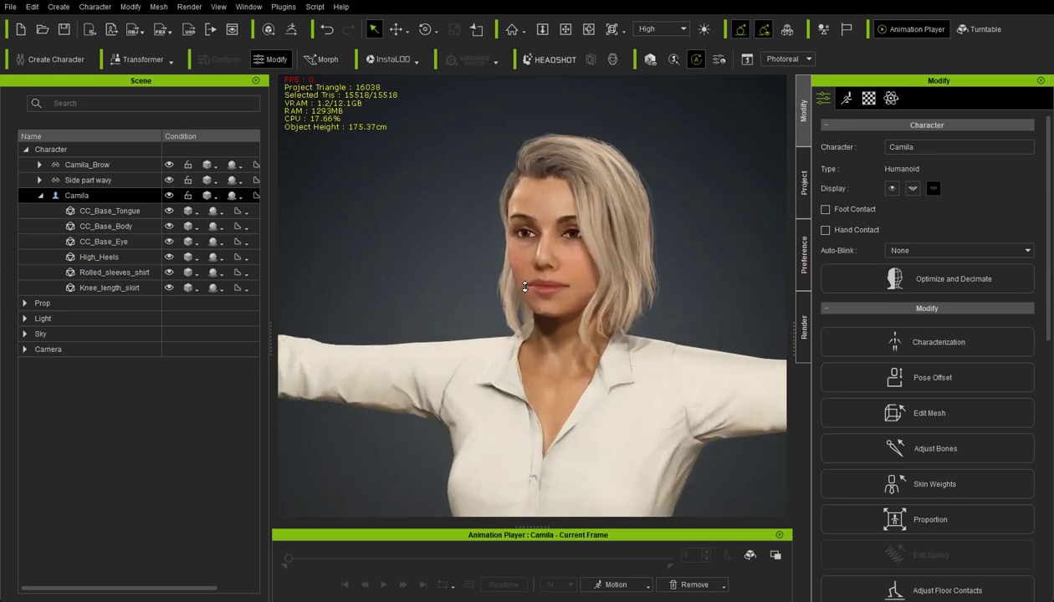
scroll(527, 289, "down", 5)
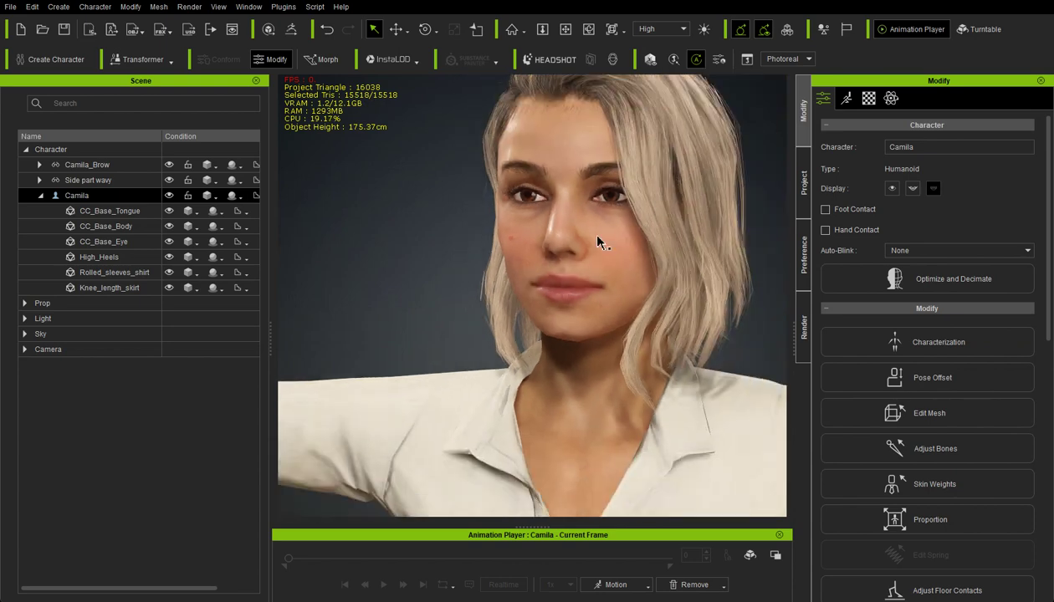
Choose the bake texture size and merge the materials of all the character's meshes except the Side_part_wavy hair
left_click(869, 99)
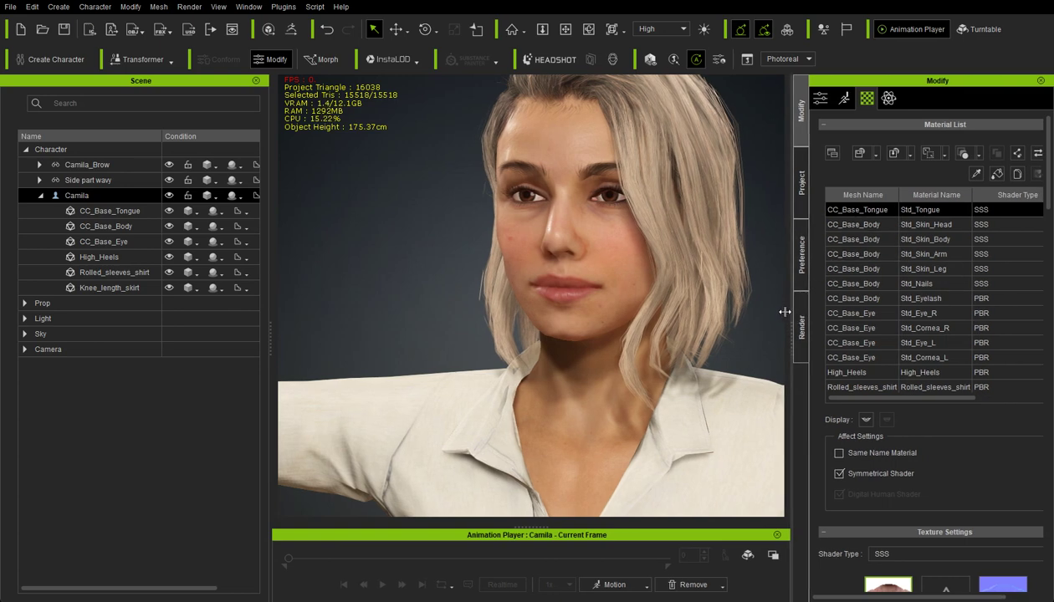
left_click_drag(783, 308, 755, 318)
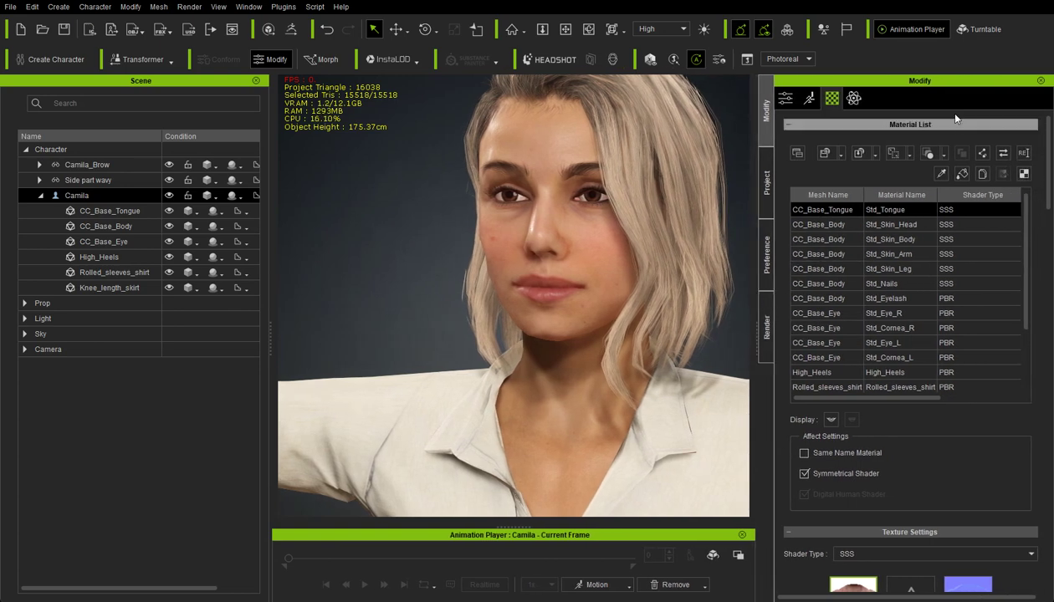
left_click(929, 159)
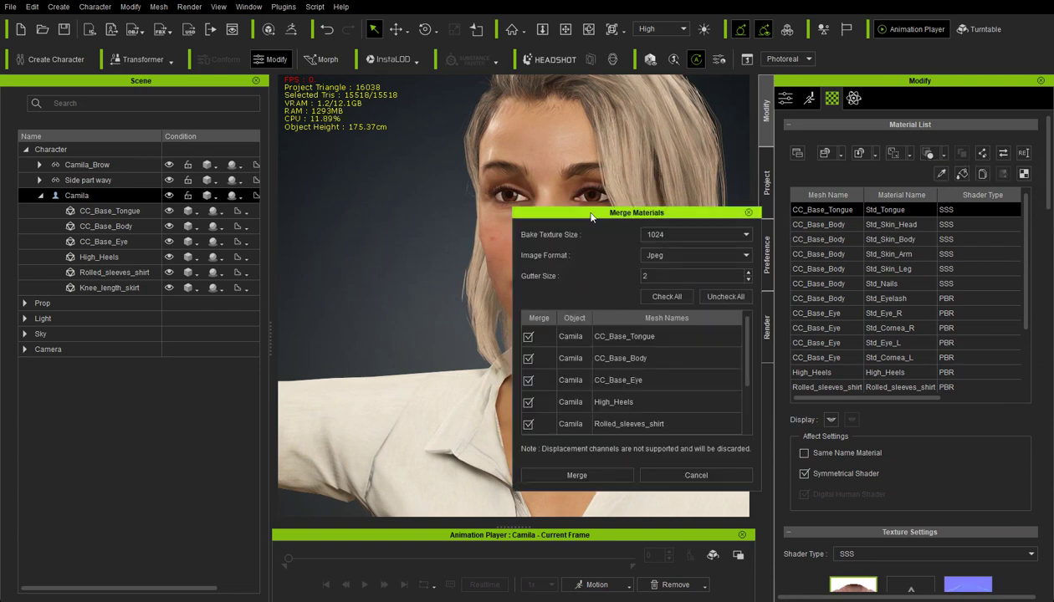
left_click_drag(591, 216, 570, 228)
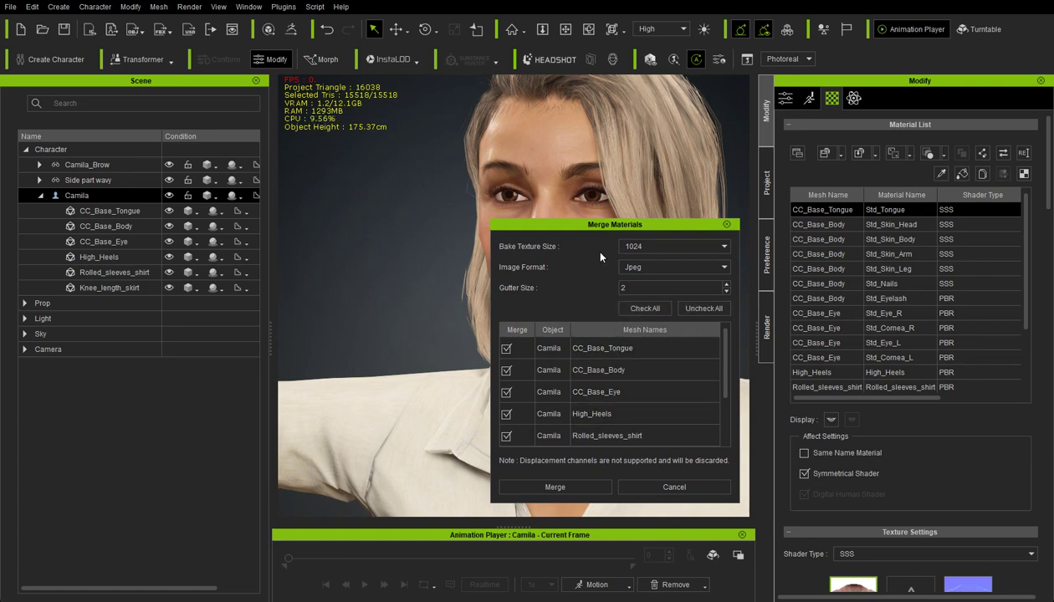
left_click(671, 249)
left_click(663, 288)
left_click(546, 491)
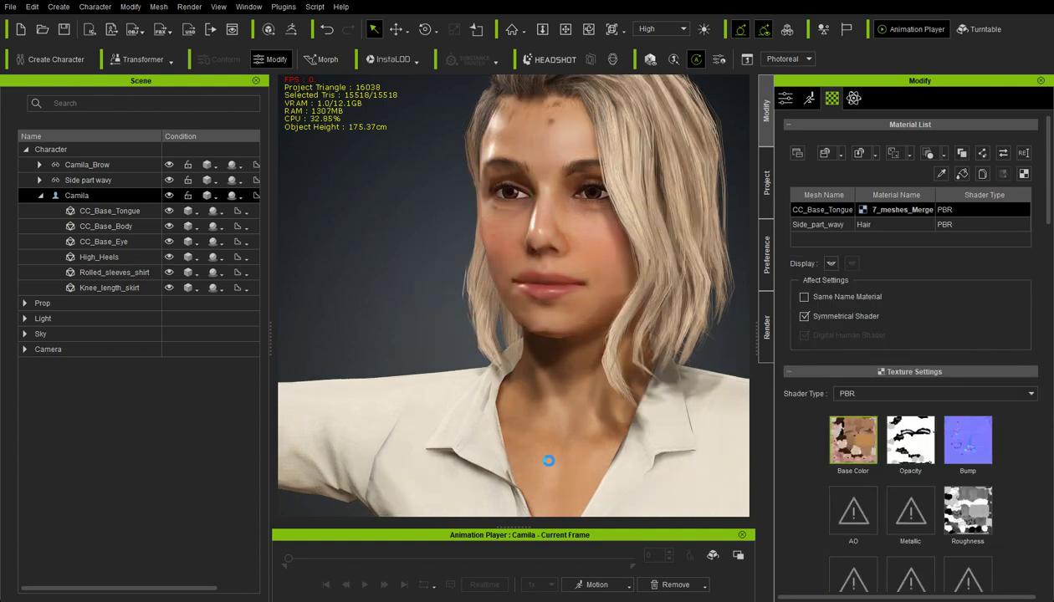
Compare the texture maps of the merged material with those of the Side_part_wavy Hair material
left_click(824, 224)
left_click(820, 210)
left_click(823, 226)
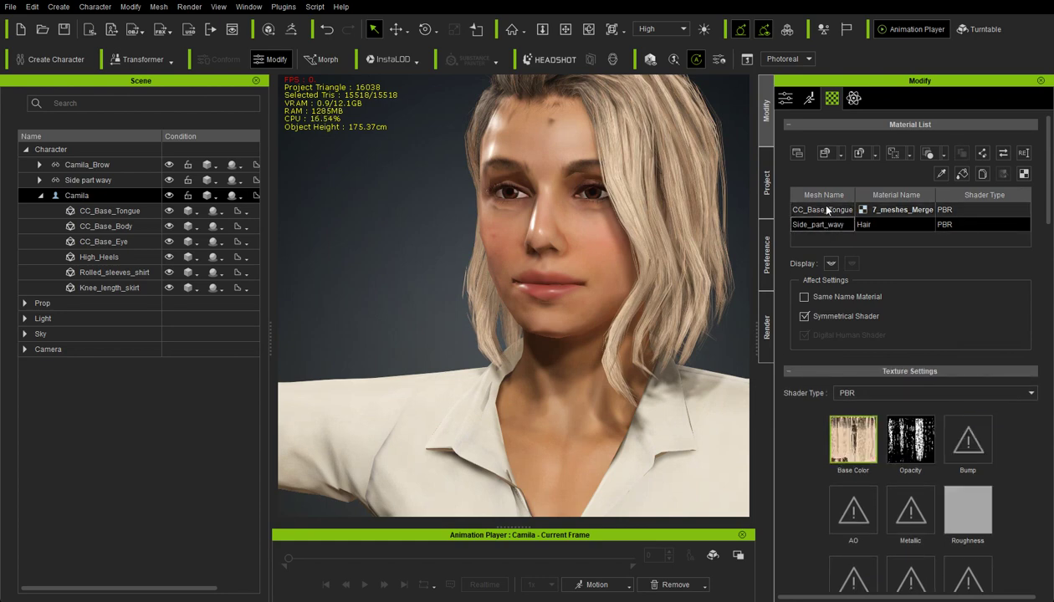
left_click(823, 210)
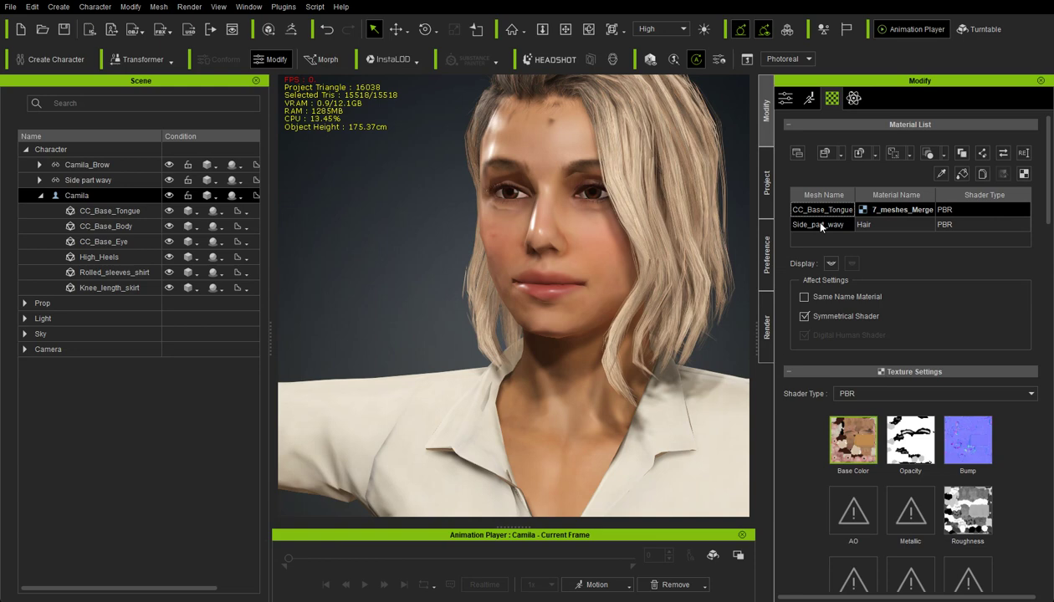
left_click(822, 226)
left_click(821, 212)
Darken the Base Color texture of the Side_part_wavy Hair material by setting its brightness to -63
left_click(810, 226)
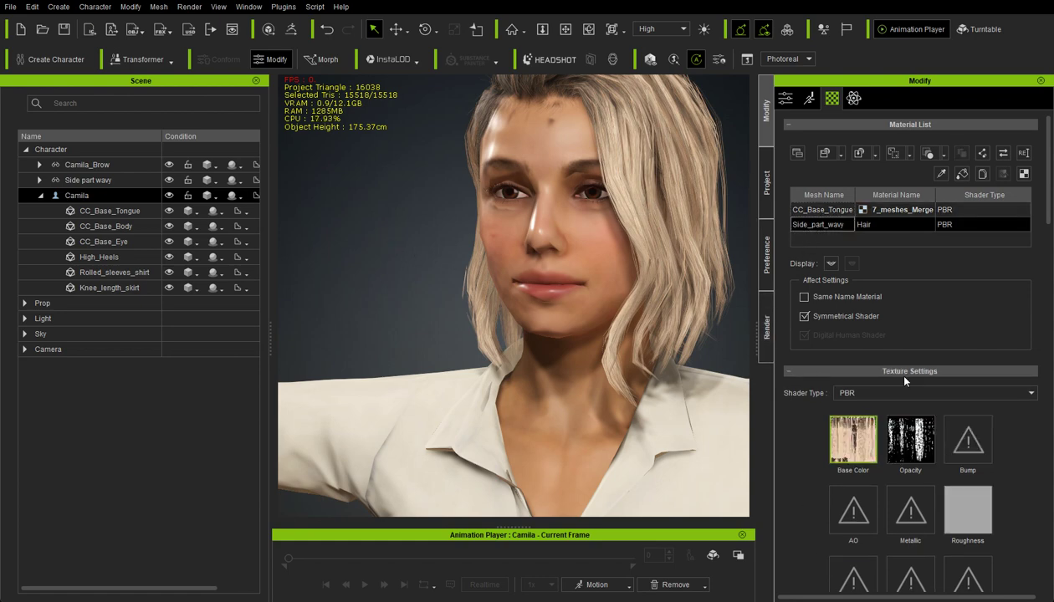
scroll(847, 336, "down", 3)
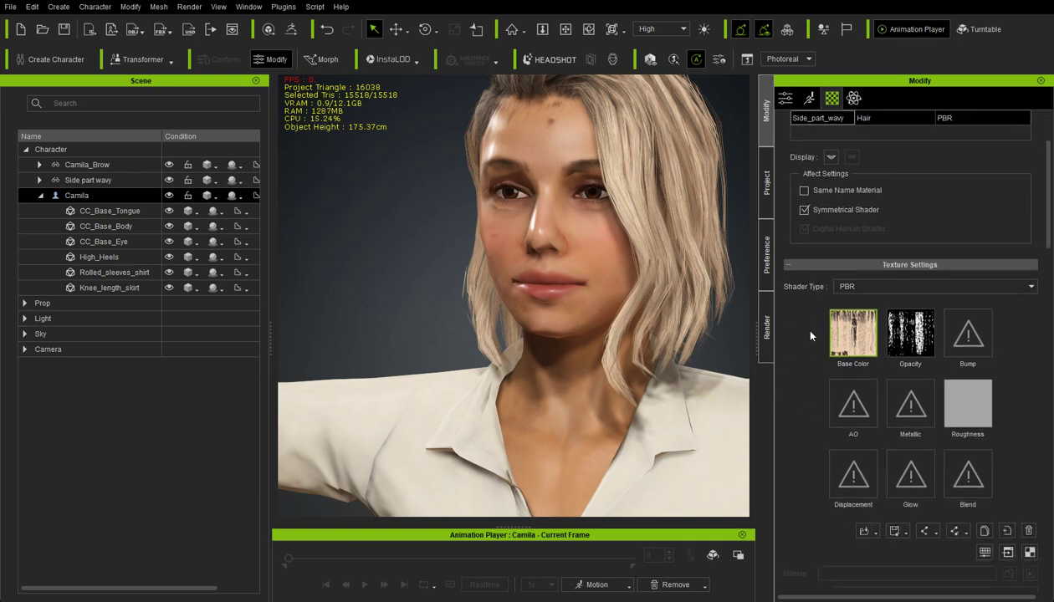
scroll(810, 336, "down", 1)
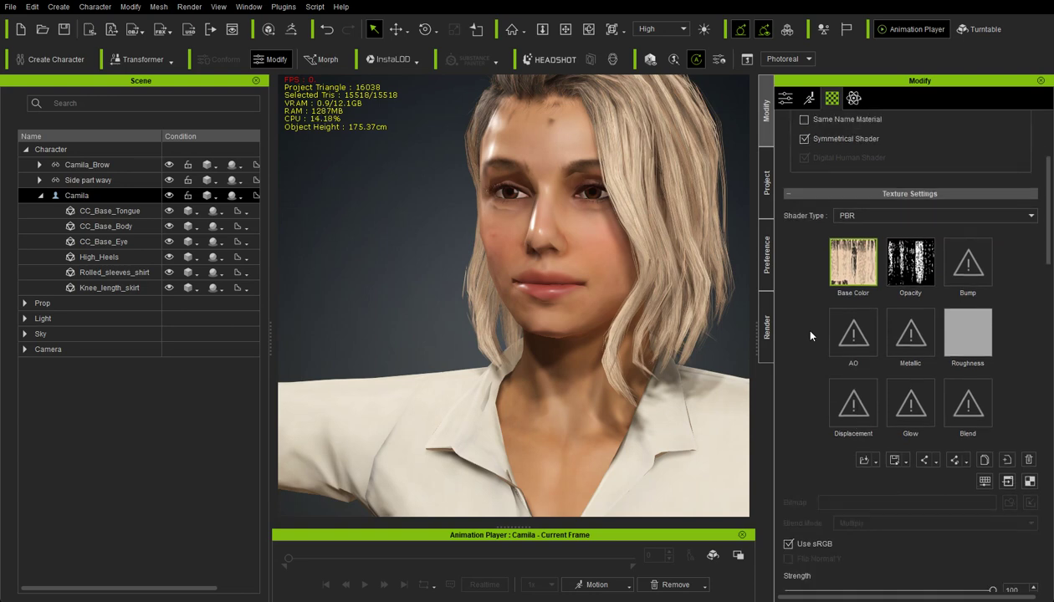
left_click(986, 482)
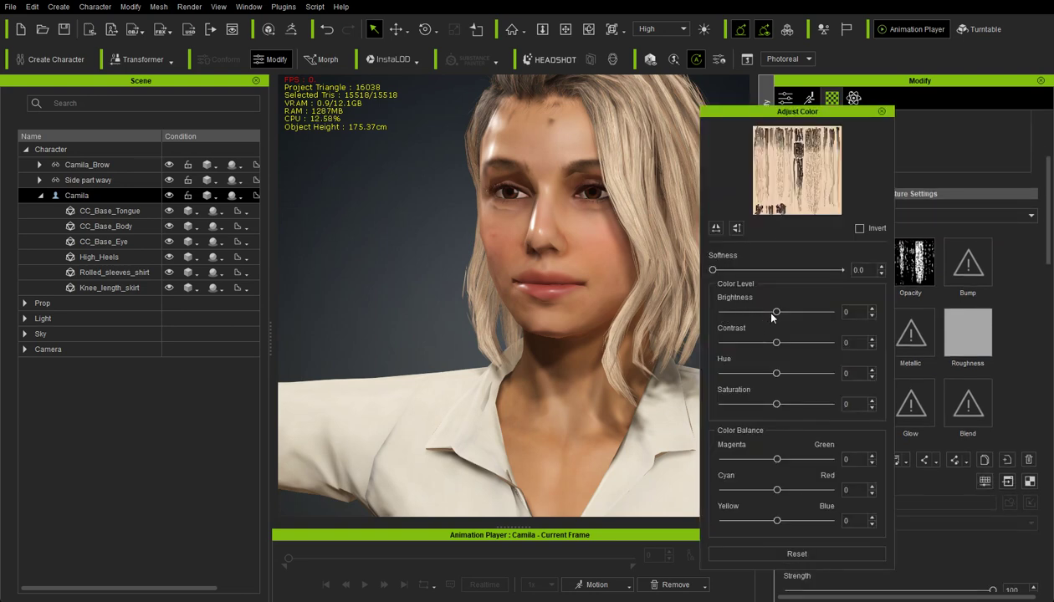
left_click_drag(776, 312, 744, 331)
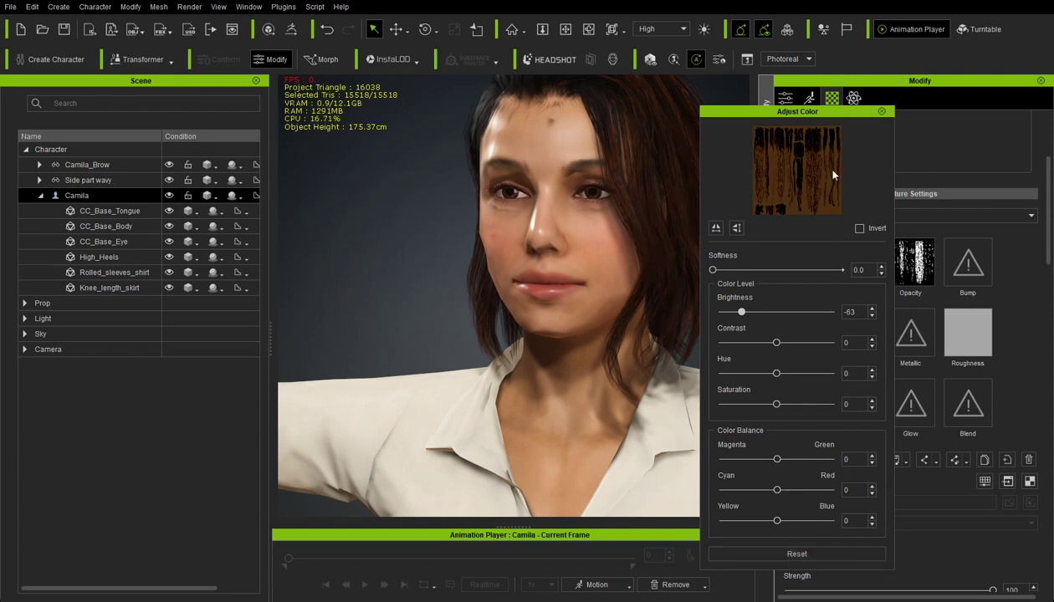
left_click(883, 112)
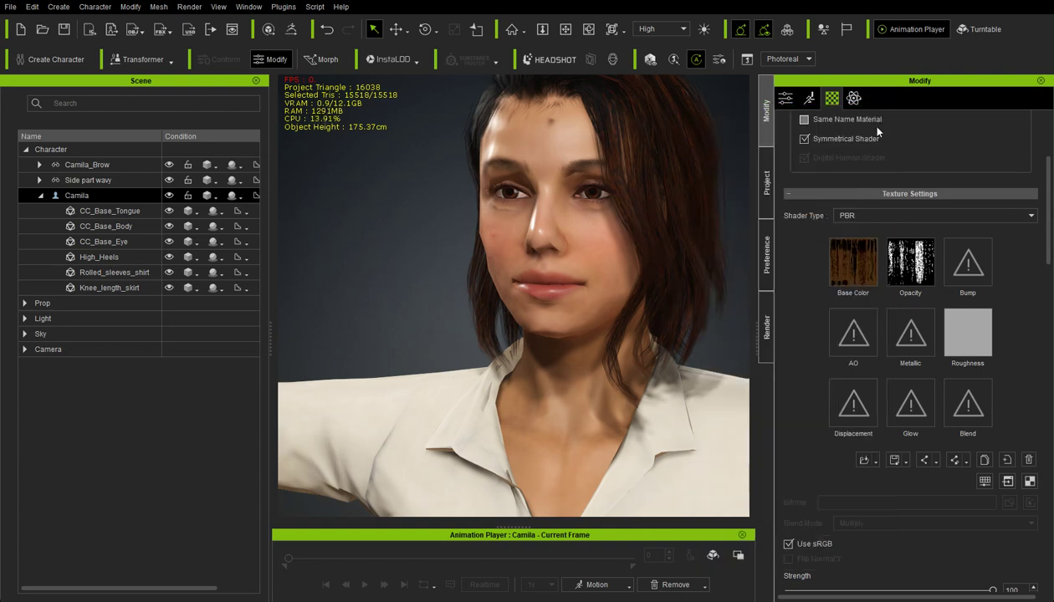
Examine the darkened hair and the merged skin and shirt materials from several angles and distances
scroll(631, 262, "down", 3)
scroll(609, 253, "down", 2)
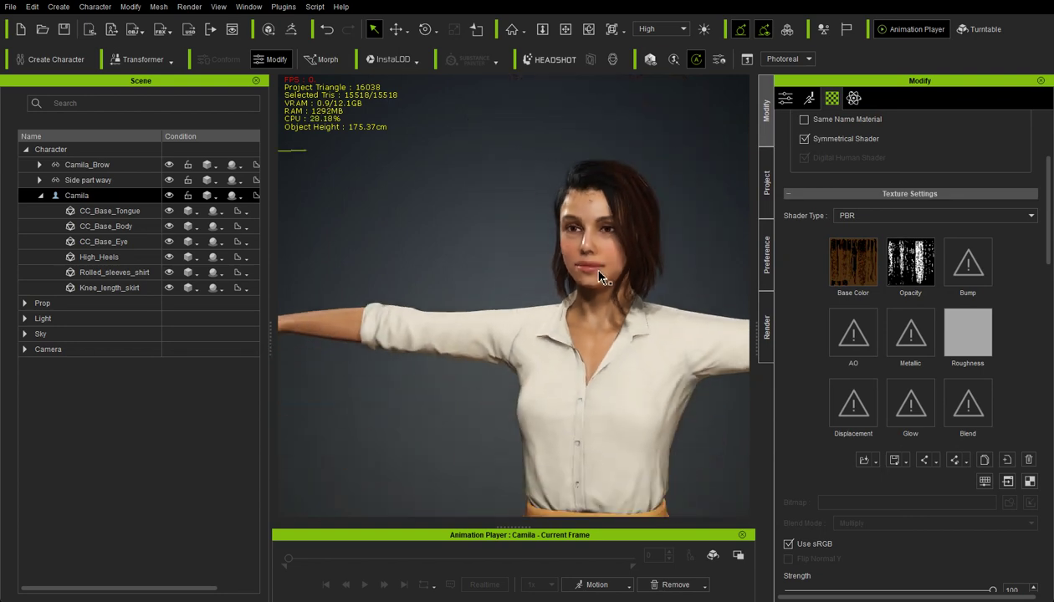
right_click_drag(562, 301, 494, 287)
left_click(209, 260)
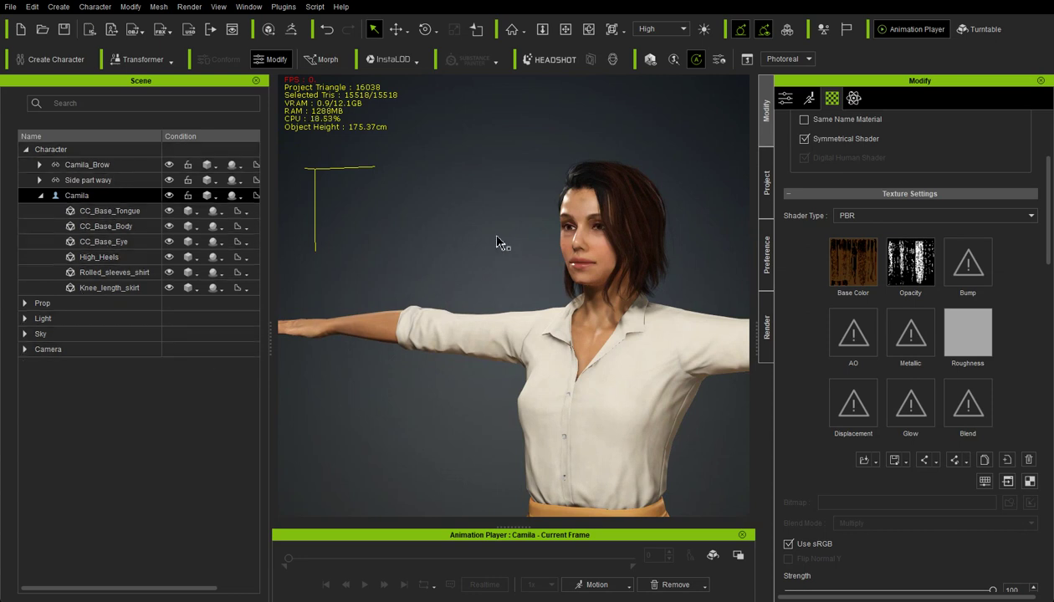
scroll(538, 237, "up", 5)
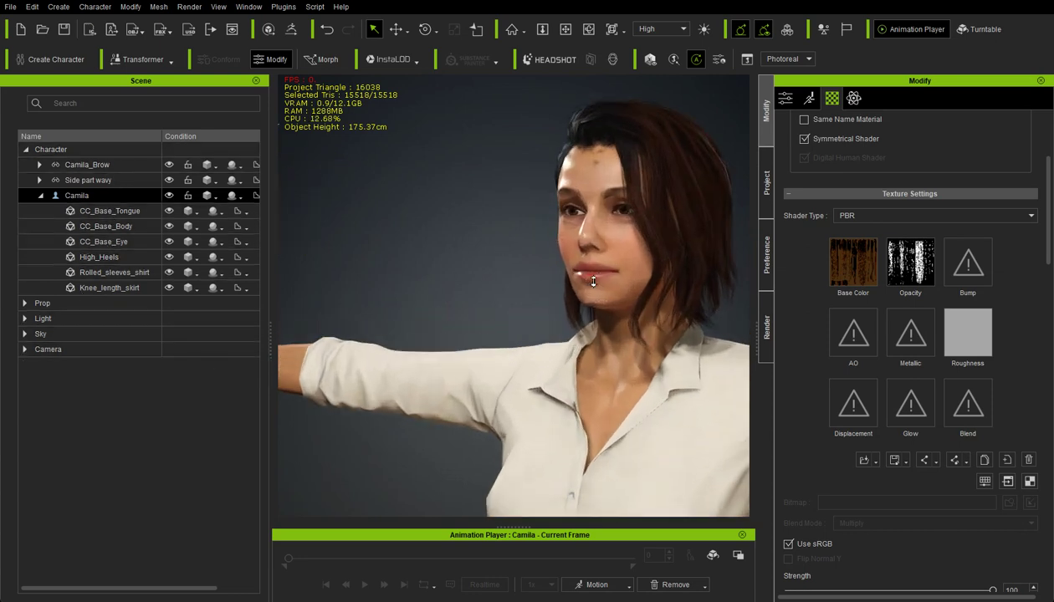
scroll(593, 281, "up", 2)
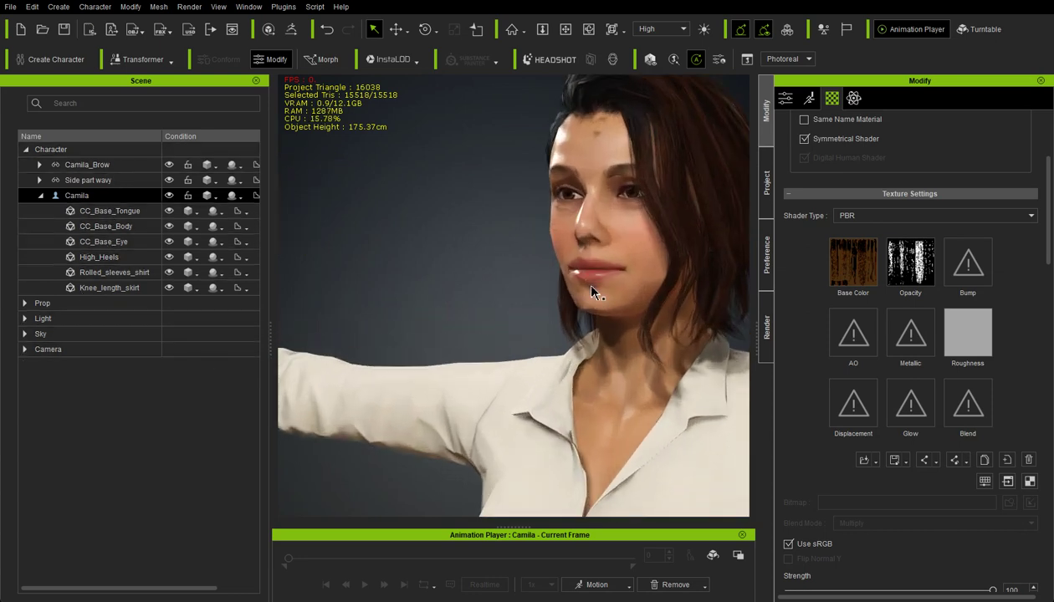
middle_click_drag(597, 292, 484, 297)
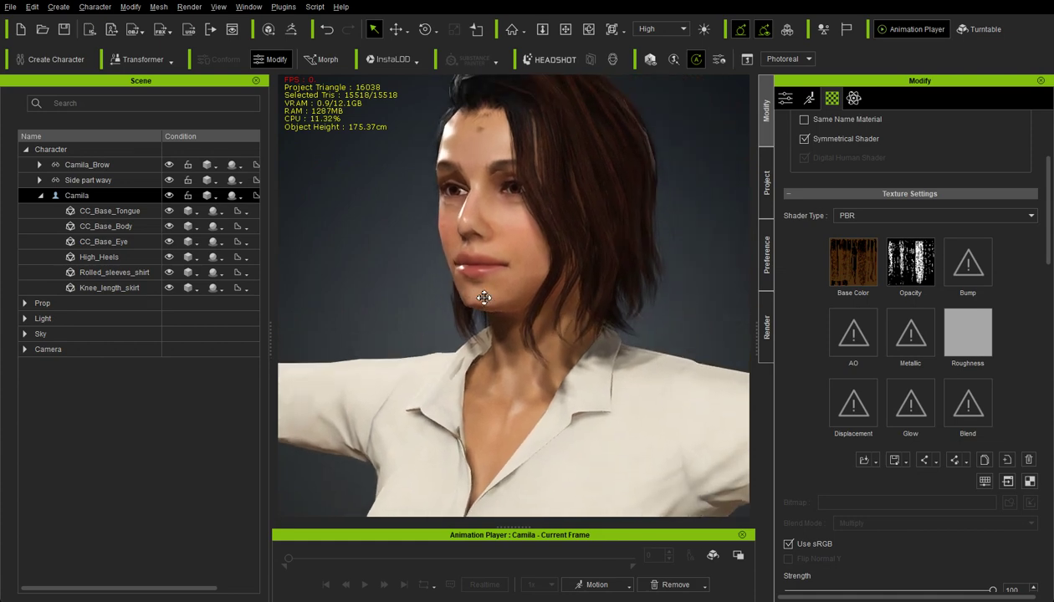
right_click_drag(484, 298, 575, 327)
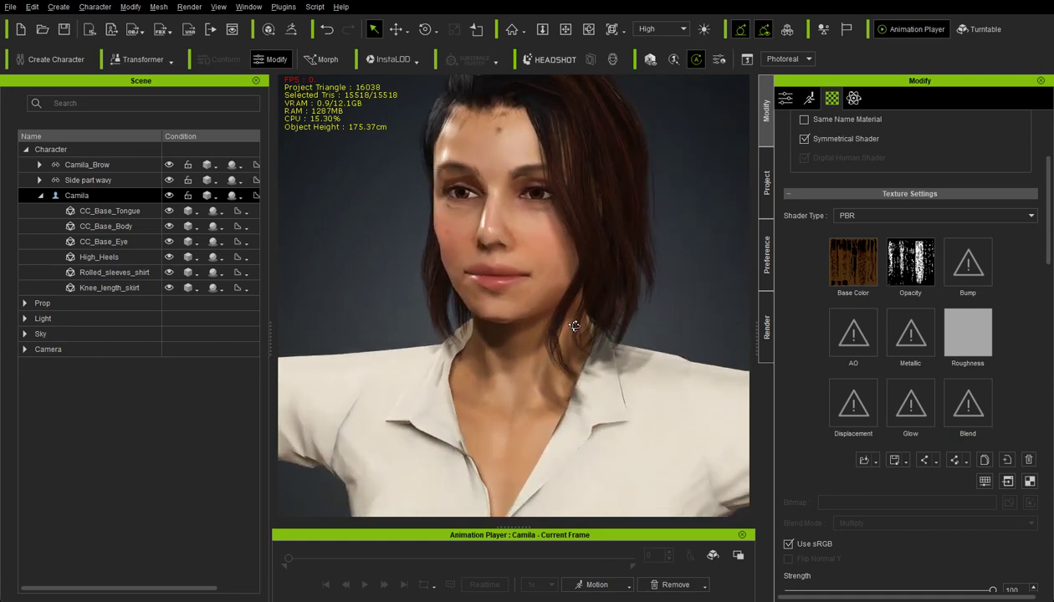
Convert the CC_Base_Tongue mesh to an accessory with Bake Current Shape and delete it from the scene
left_click(114, 214)
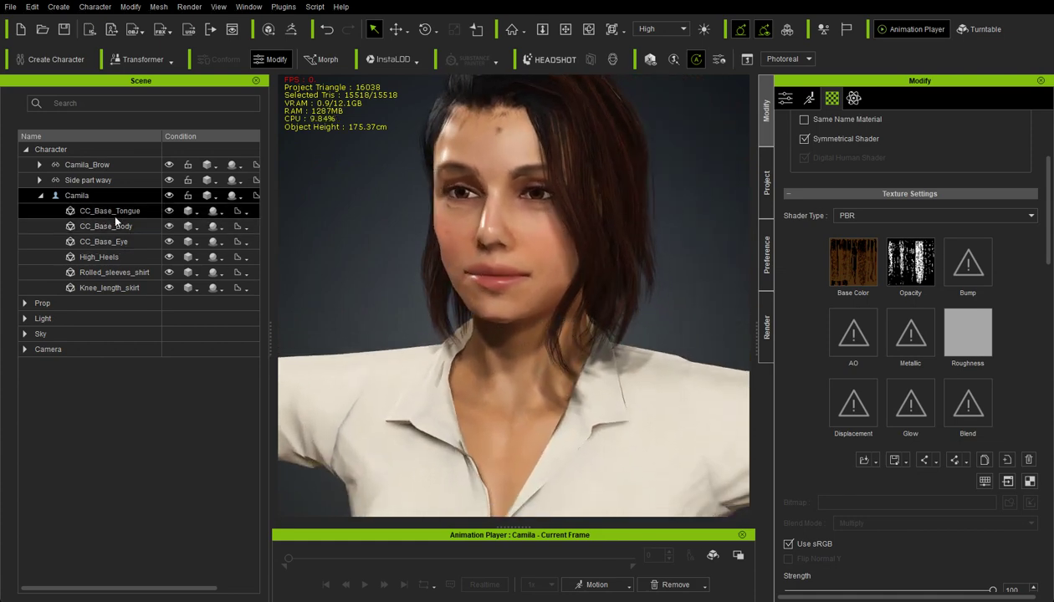
left_click(785, 98)
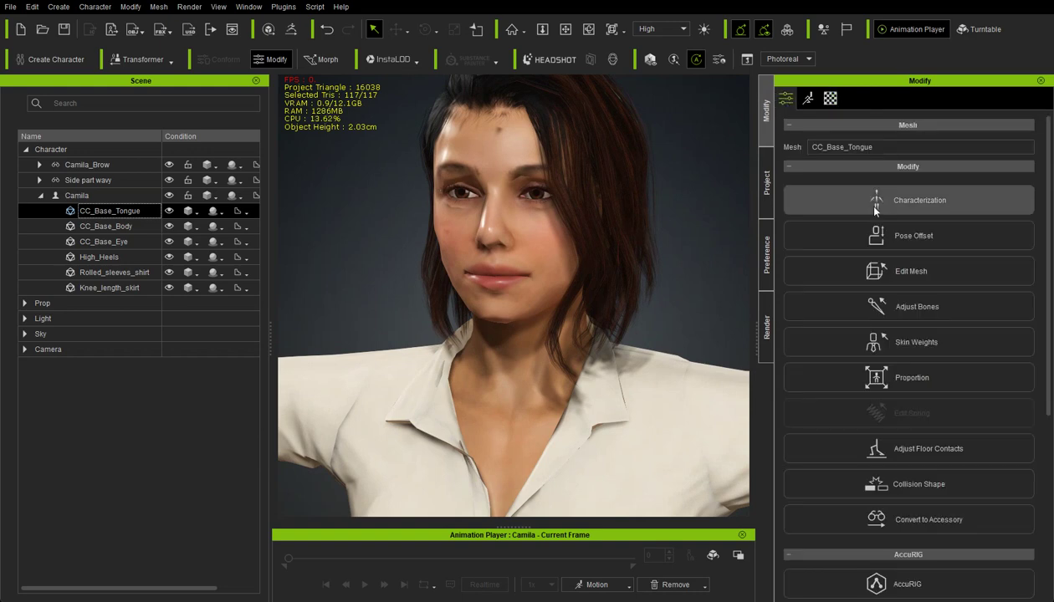
left_click(945, 507)
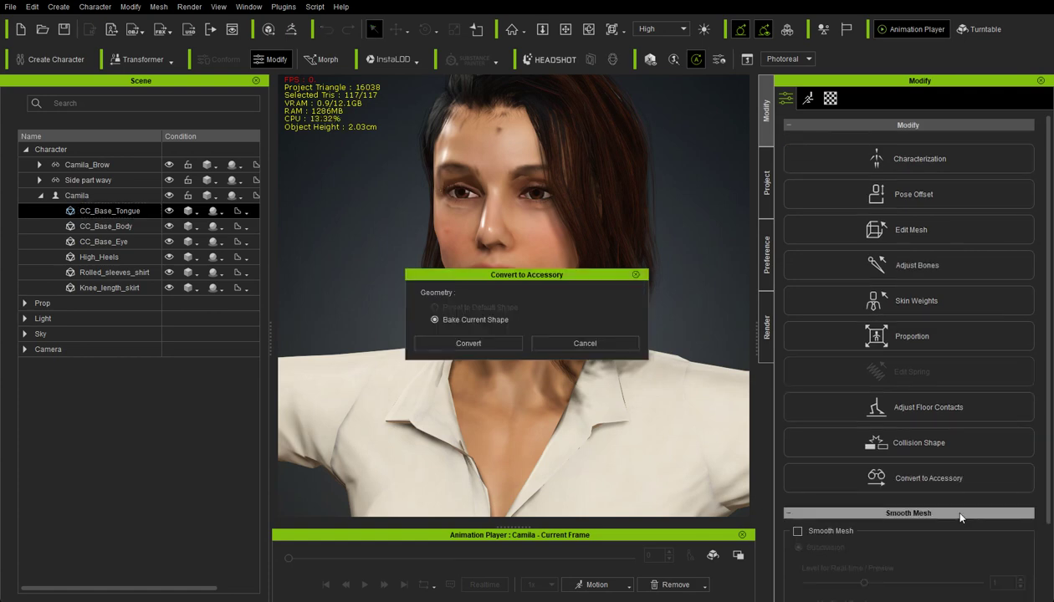
left_click(455, 343)
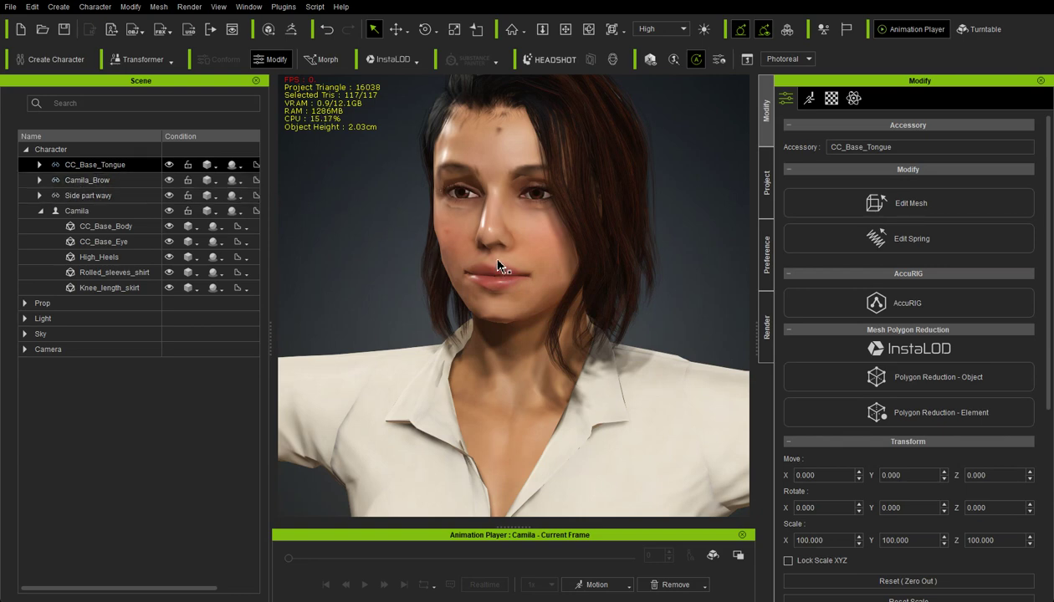
key("Delete")
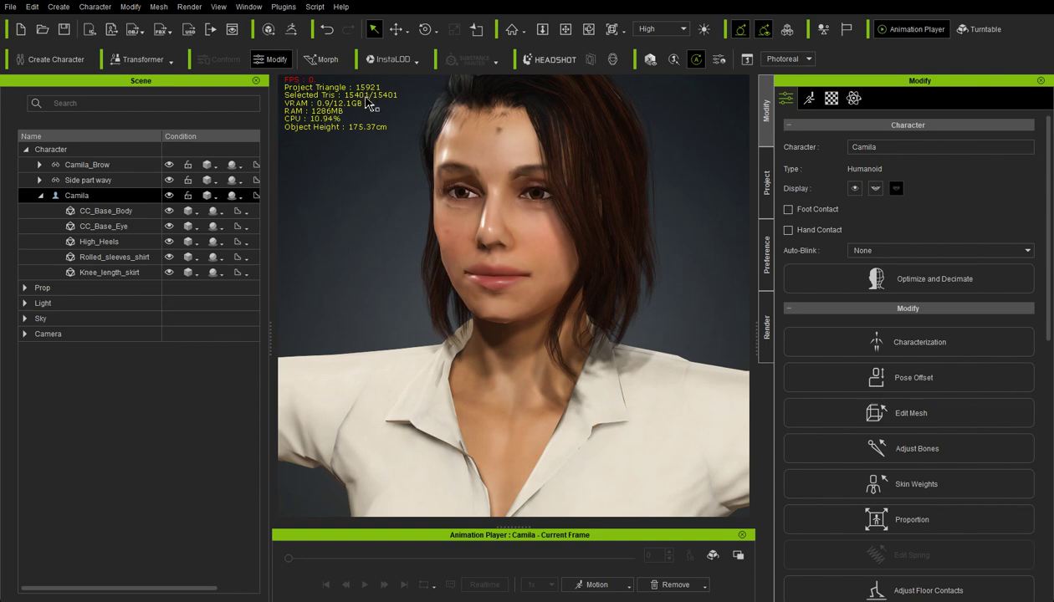
Show the character's body and clothing in Wireframe mode and examine the mesh density from the skirt up to the head
scroll(562, 335, "down", 2)
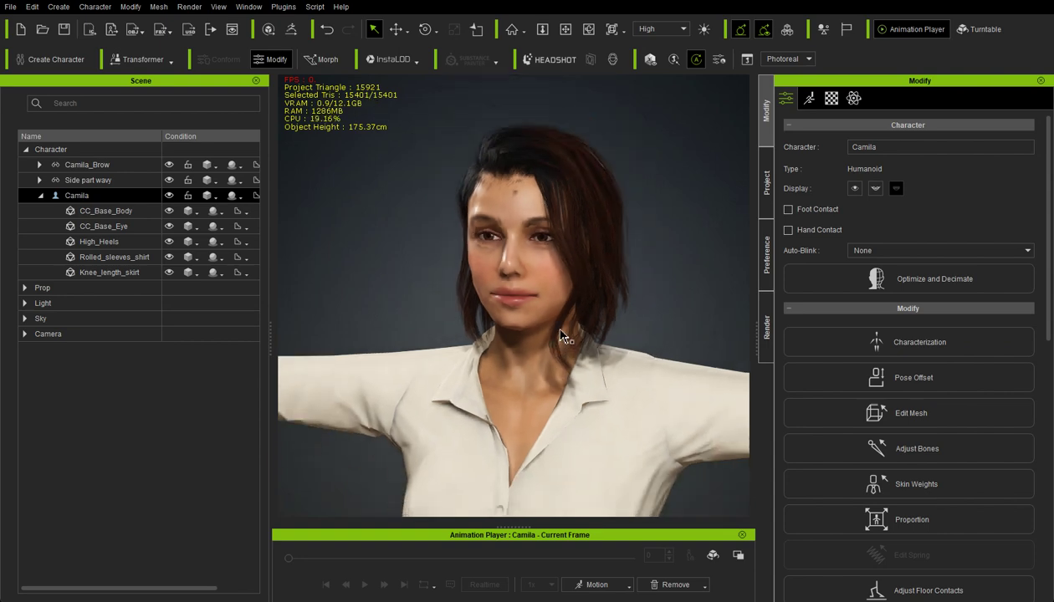
scroll(557, 335, "down", 5)
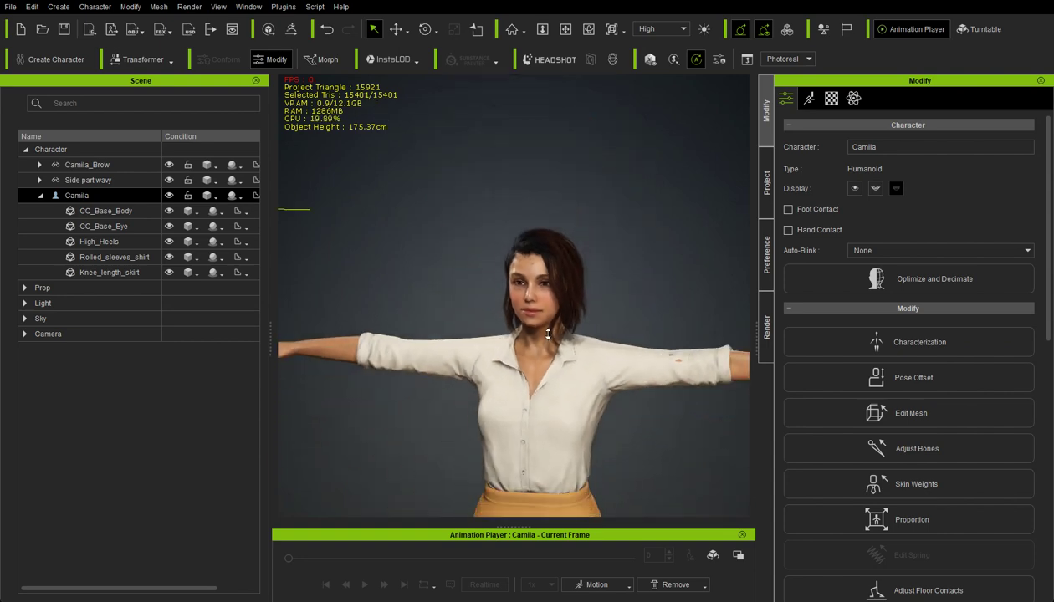
middle_click_drag(544, 343, 565, 107)
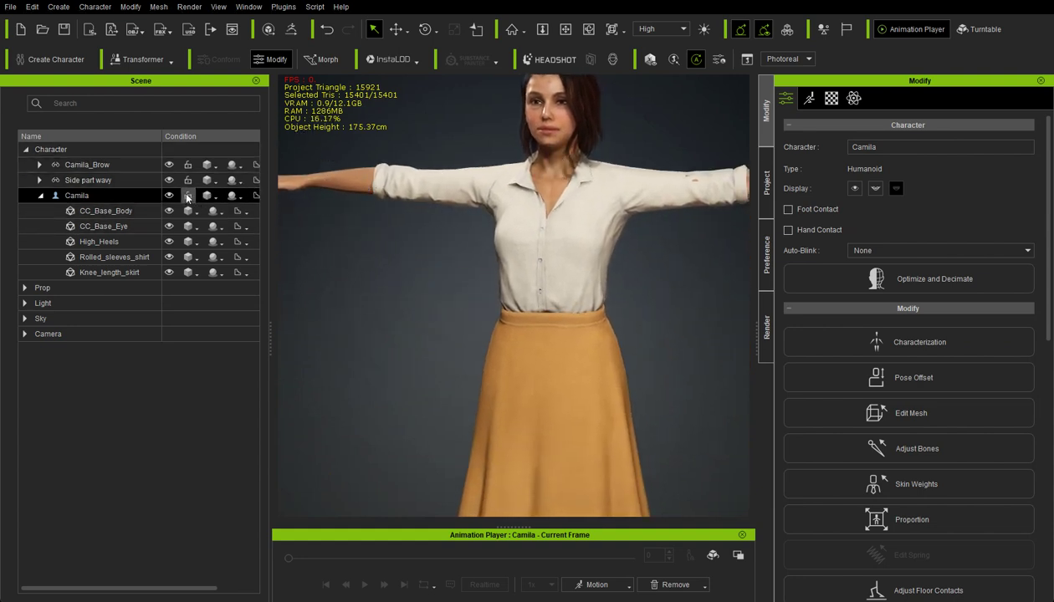
left_click(212, 199)
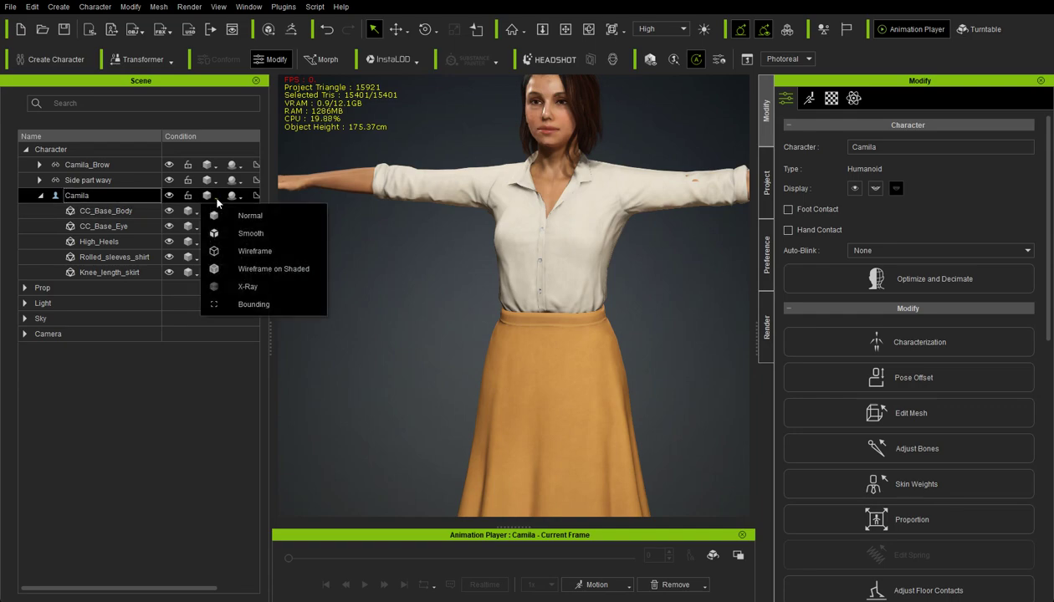
left_click(232, 259)
scroll(556, 414, "up", 5)
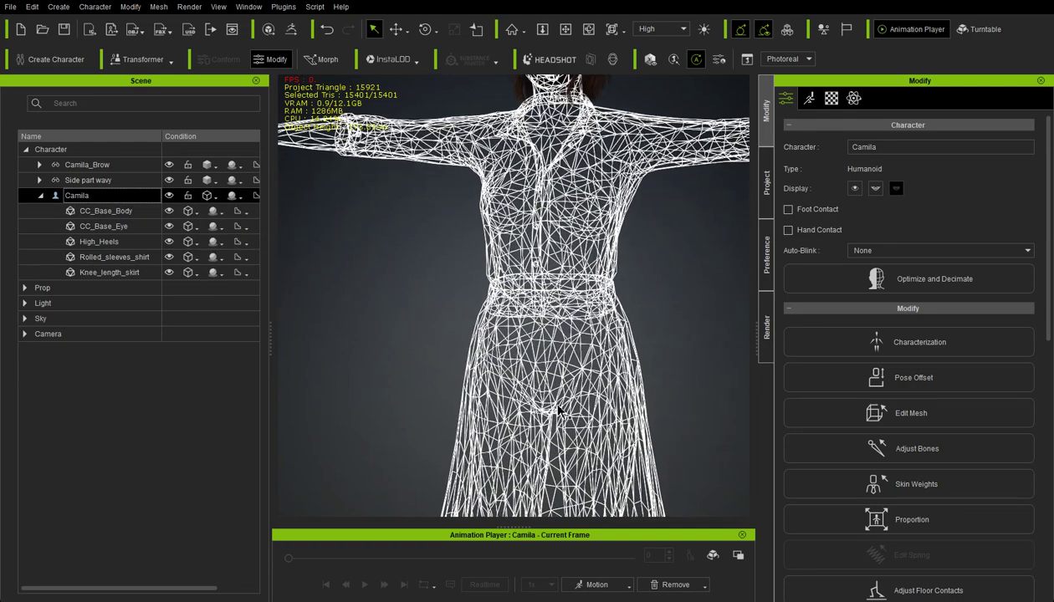
scroll(558, 408, "up", 4)
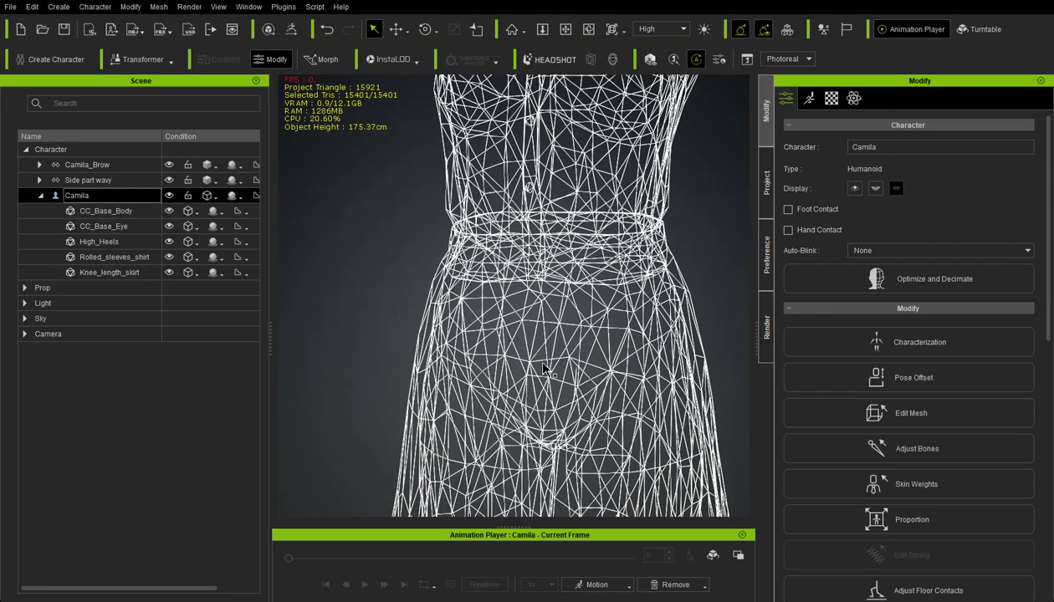
scroll(544, 368, "down", 8)
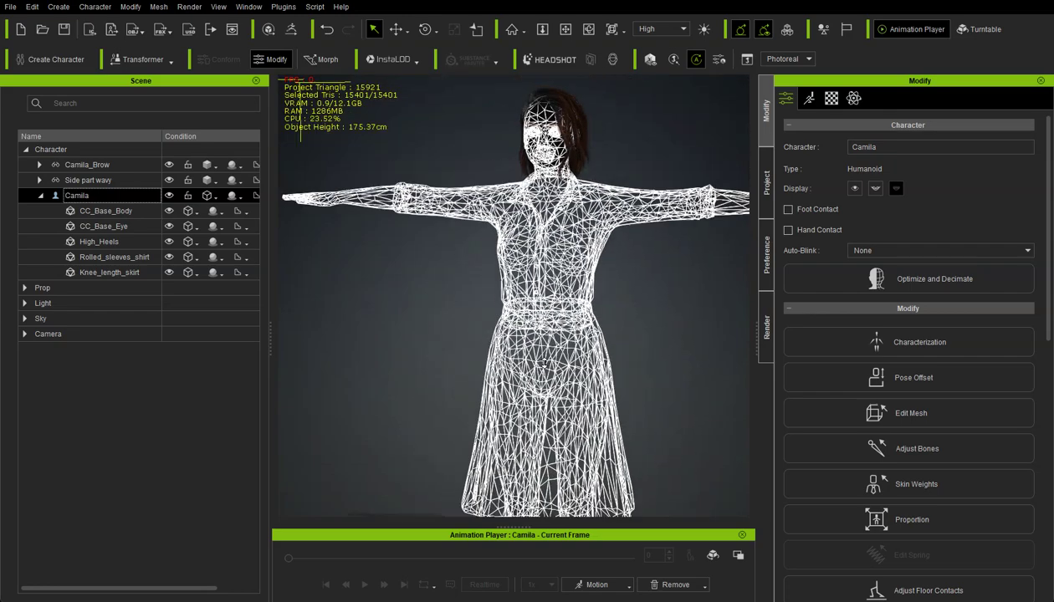
scroll(537, 358, "down", 2)
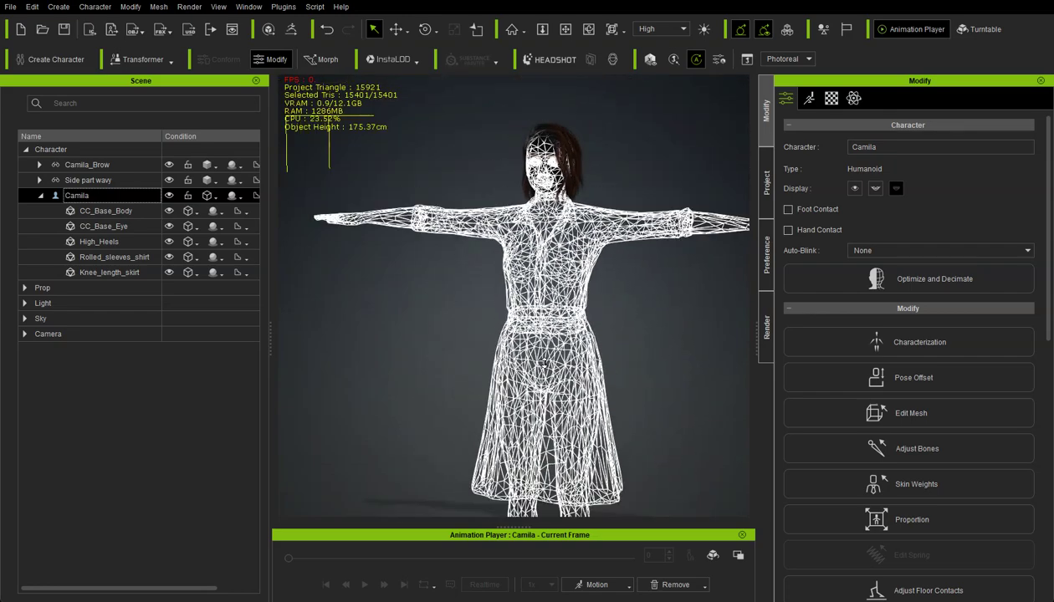
scroll(667, 253, "up", 2)
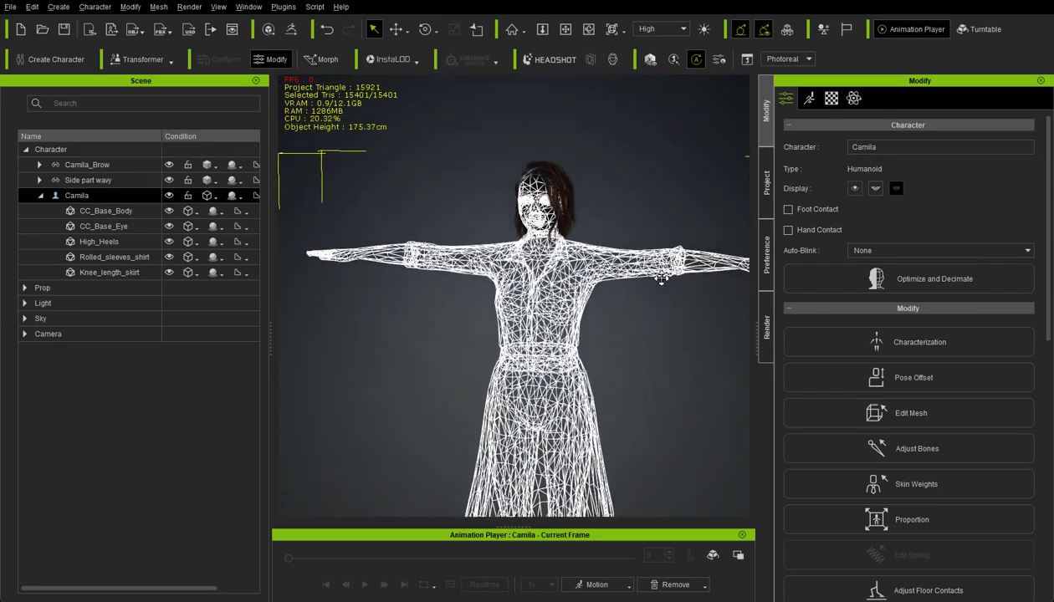
right_click_drag(667, 254, 502, 261)
scroll(525, 243, "up", 6)
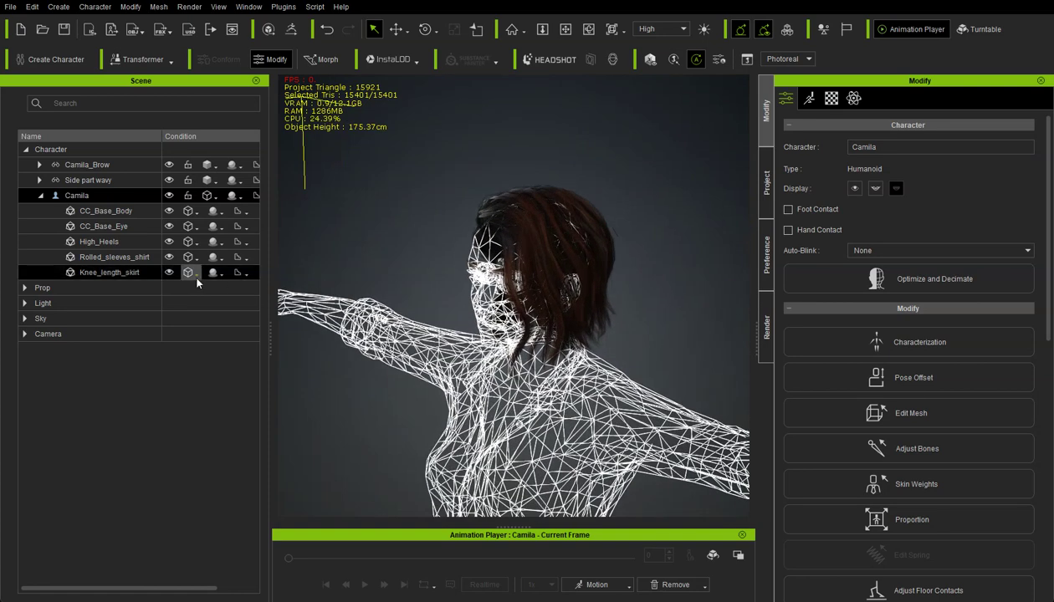
Show the Side part wavy hair in Wireframe mode and inspect the hair, face and brow accessory meshes
left_click(216, 182)
left_click(227, 235)
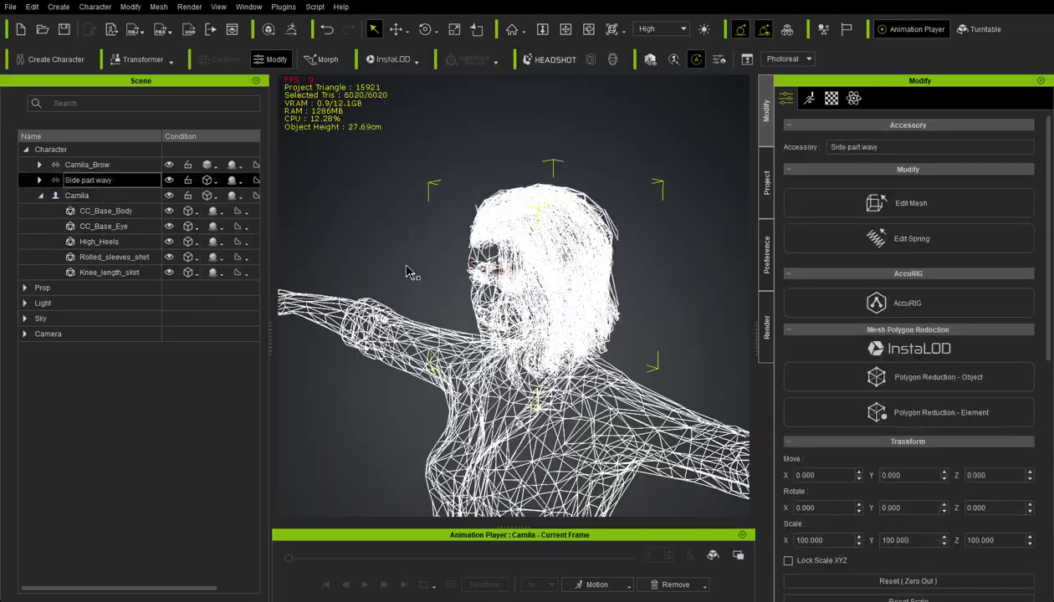
scroll(407, 272, "up", 10)
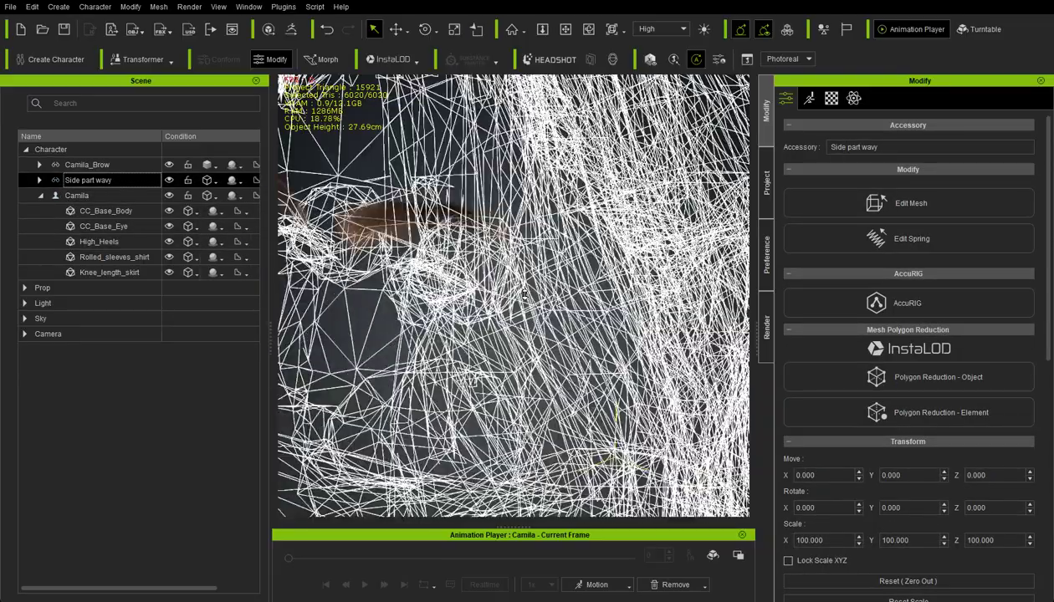
scroll(523, 295, "down", 6)
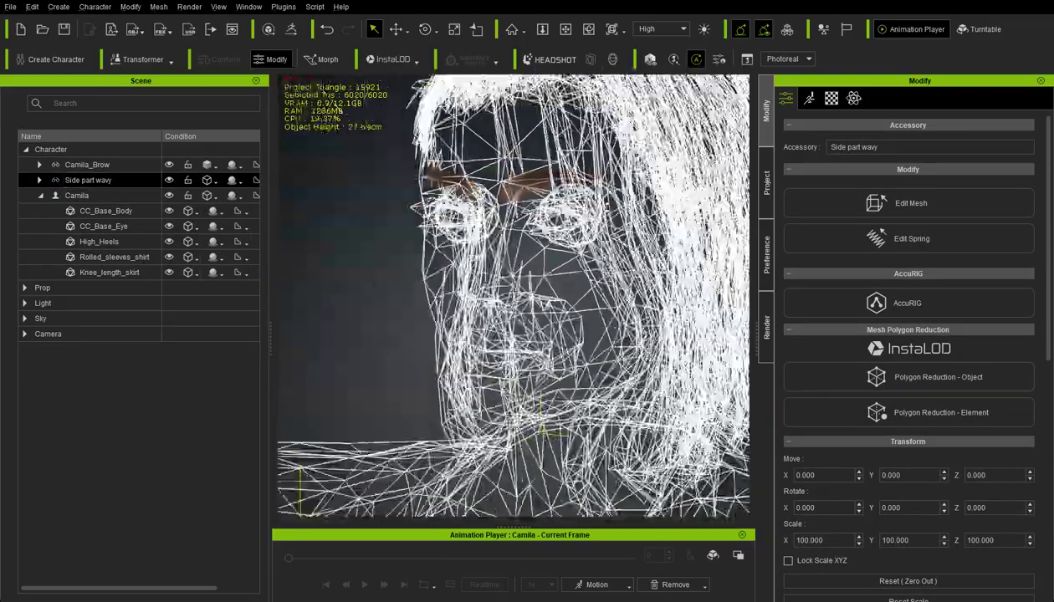
scroll(602, 209, "down", 2)
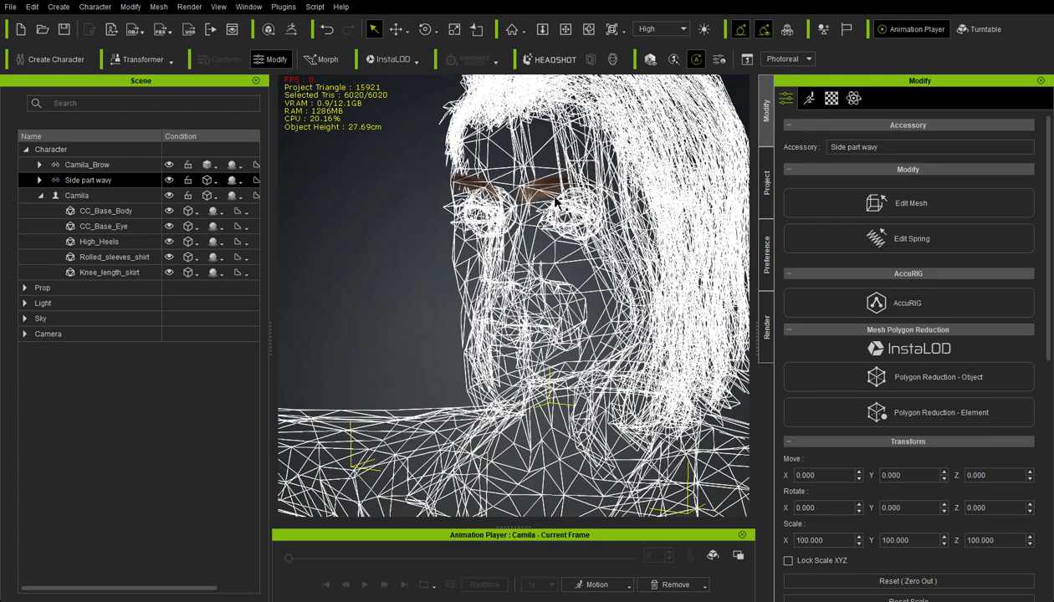
left_click(118, 164)
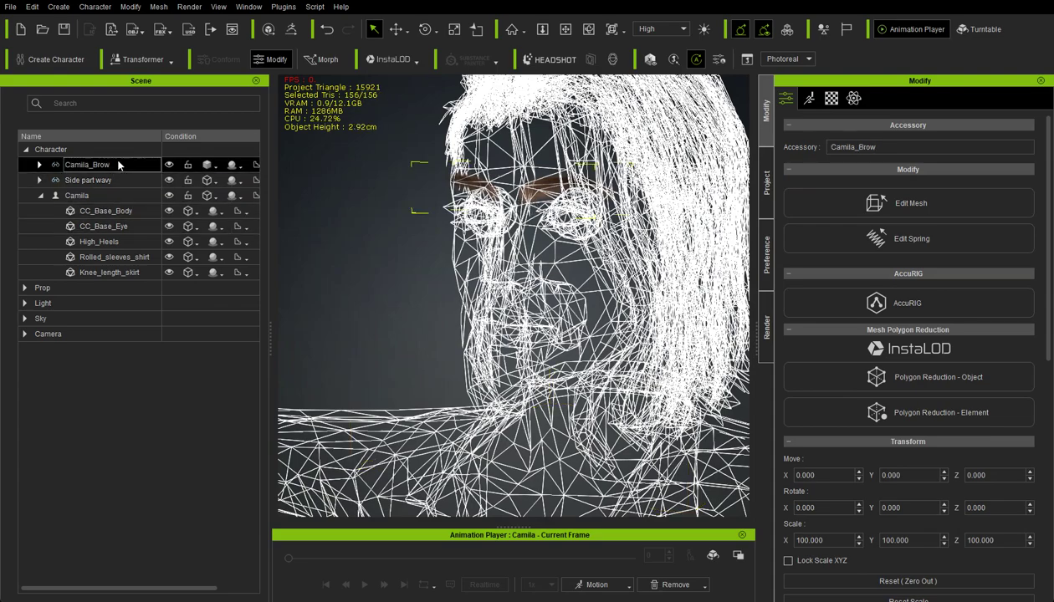
right_click_drag(460, 232, 552, 229)
scroll(555, 227, "down", 5)
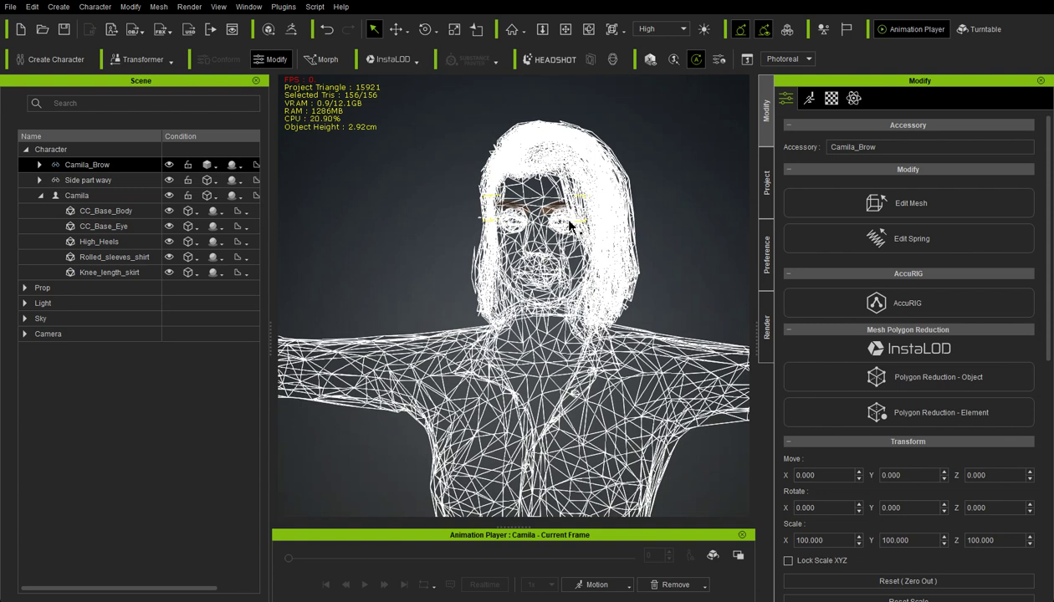
scroll(532, 149, "down", 3)
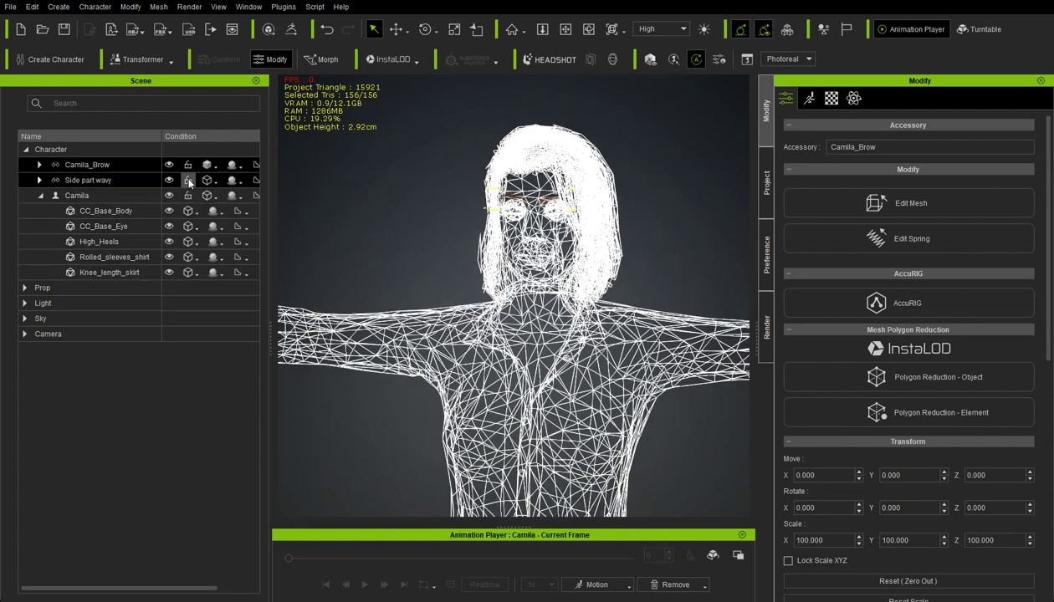
Set the brows, hair, body and clothing back to Normal display, view the full figure and clear the selection
left_click(130, 276, "shift")
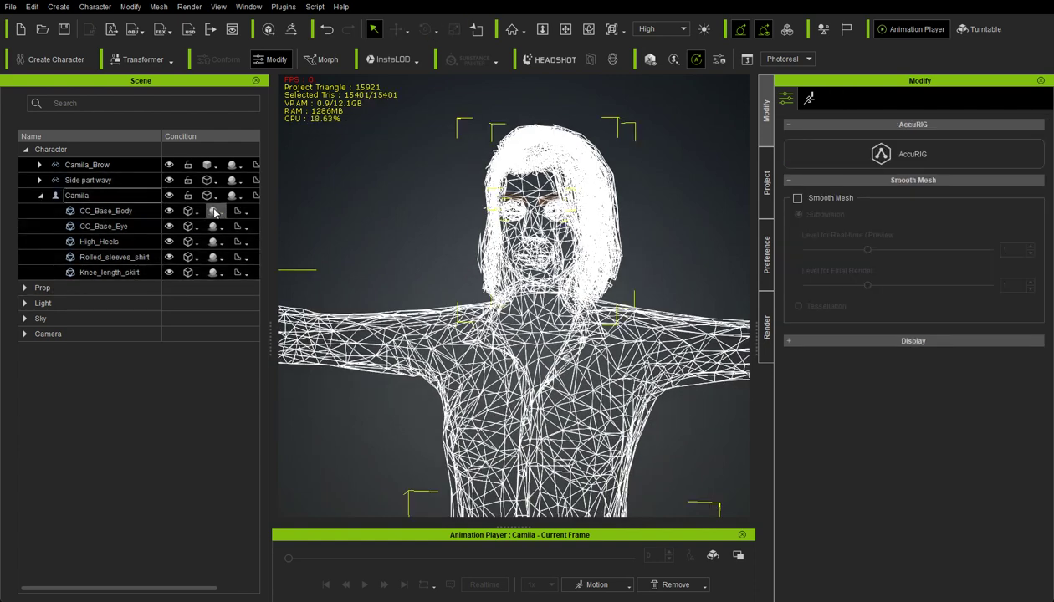
left_click(217, 168)
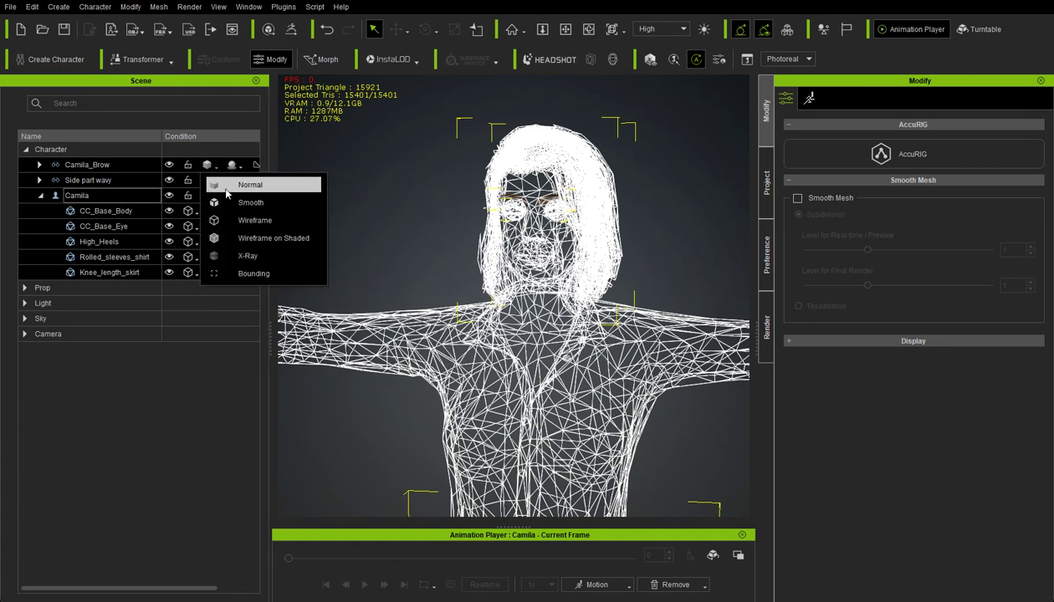
left_click(226, 187)
scroll(427, 177, "down", 3)
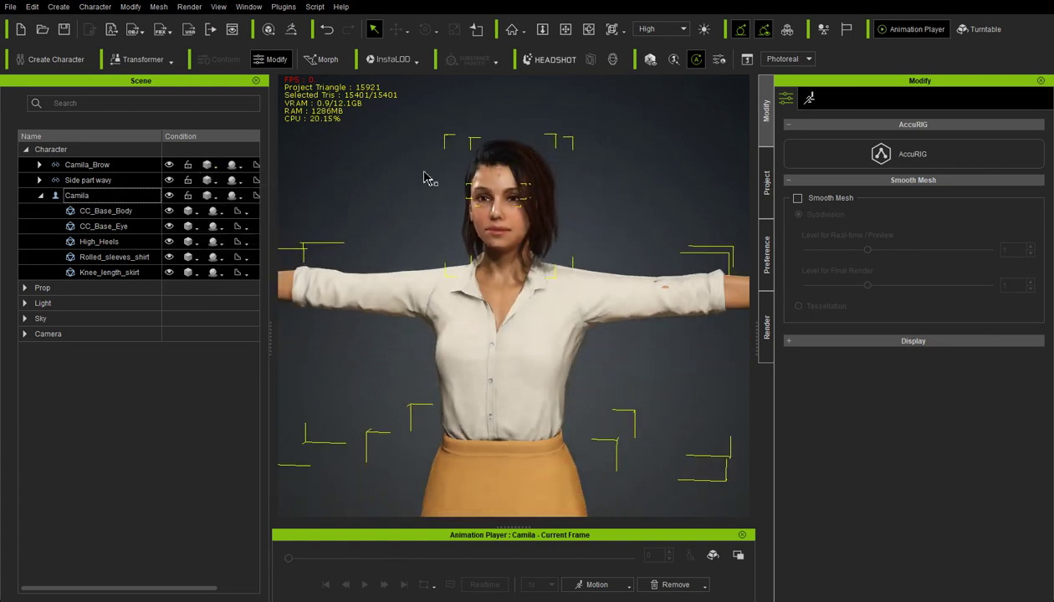
scroll(427, 177, "down", 6)
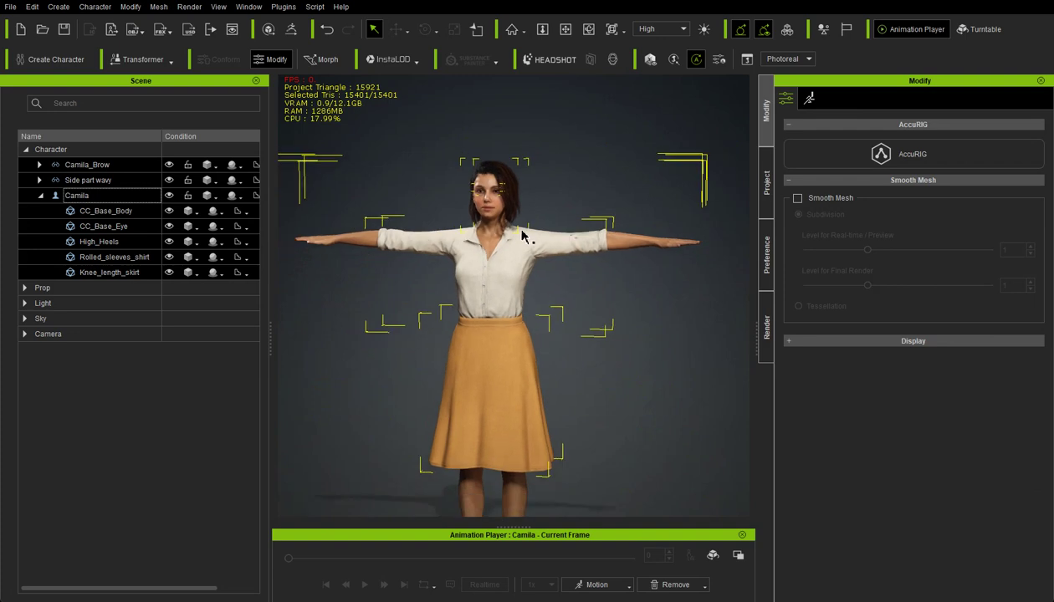
scroll(522, 237, "down", 5)
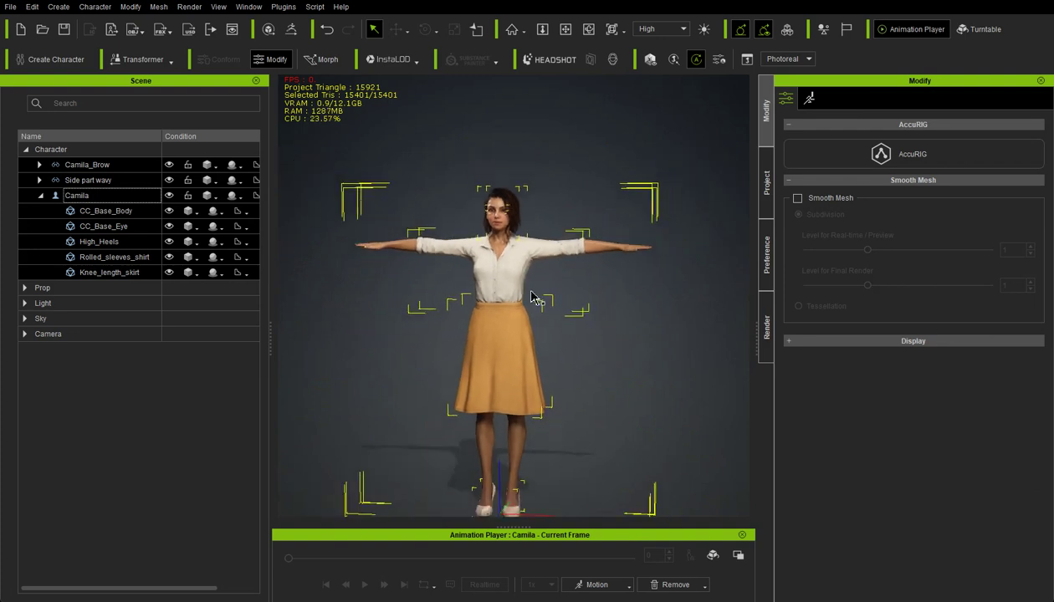
middle_click_drag(547, 321, 590, 256)
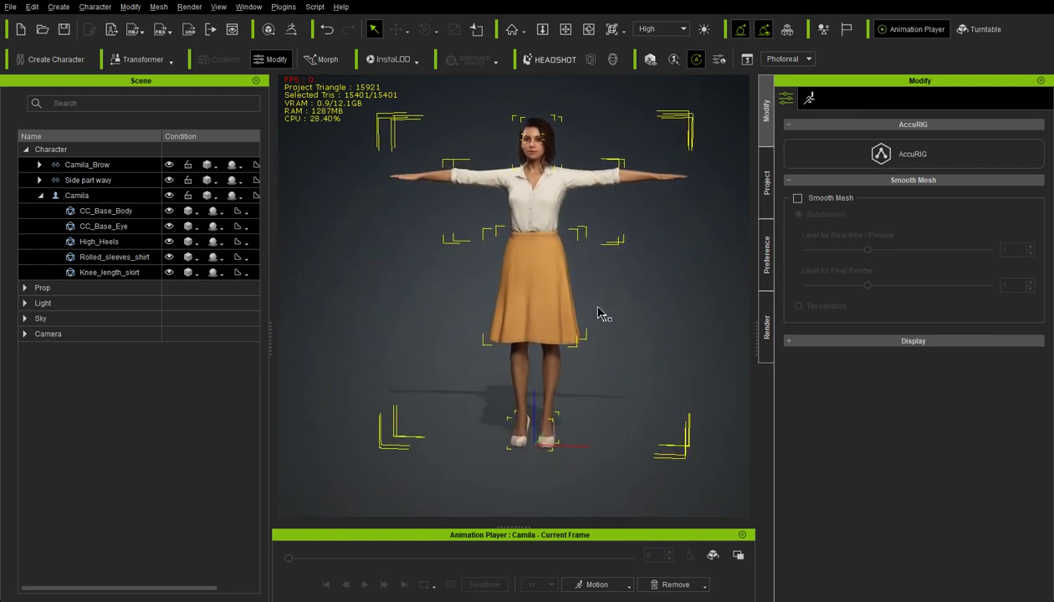
right_click_drag(598, 308, 542, 352)
left_click(347, 307)
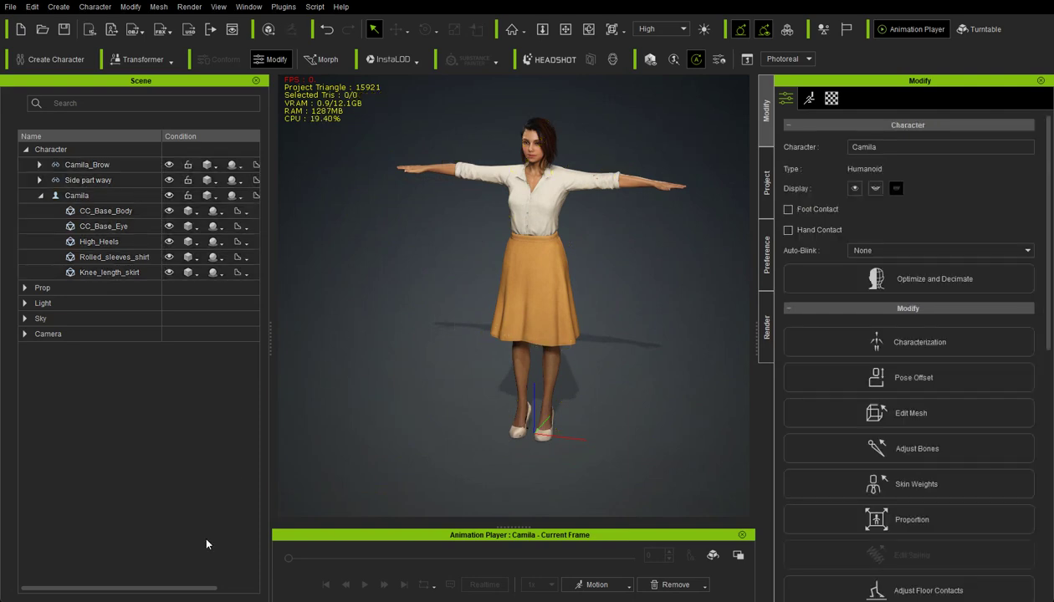